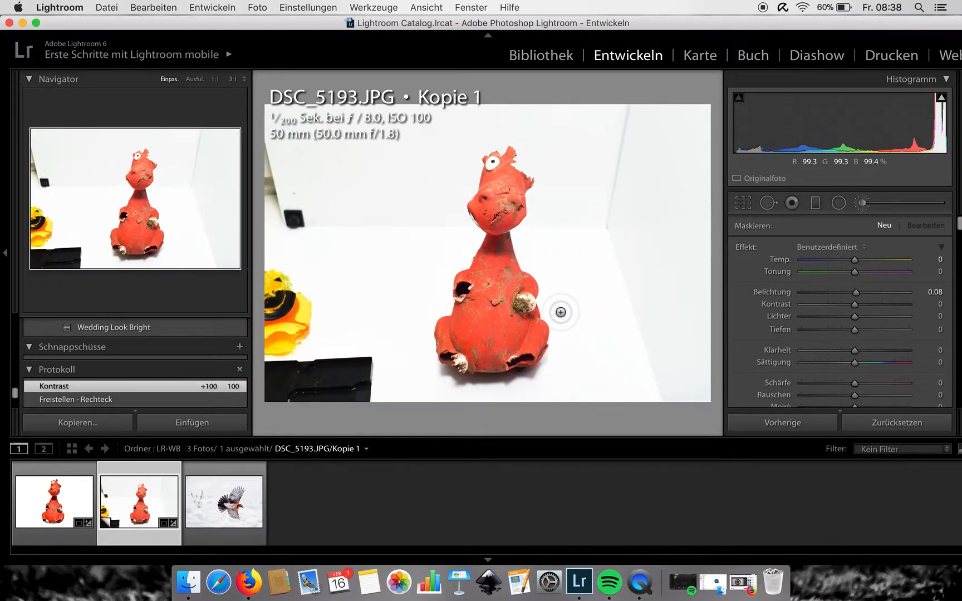
- Preview the folder's other photos in the Library, then reopen the dragon photo's virtual copy for developing
{"action": "left_click", "coordinate": [569, 57]}
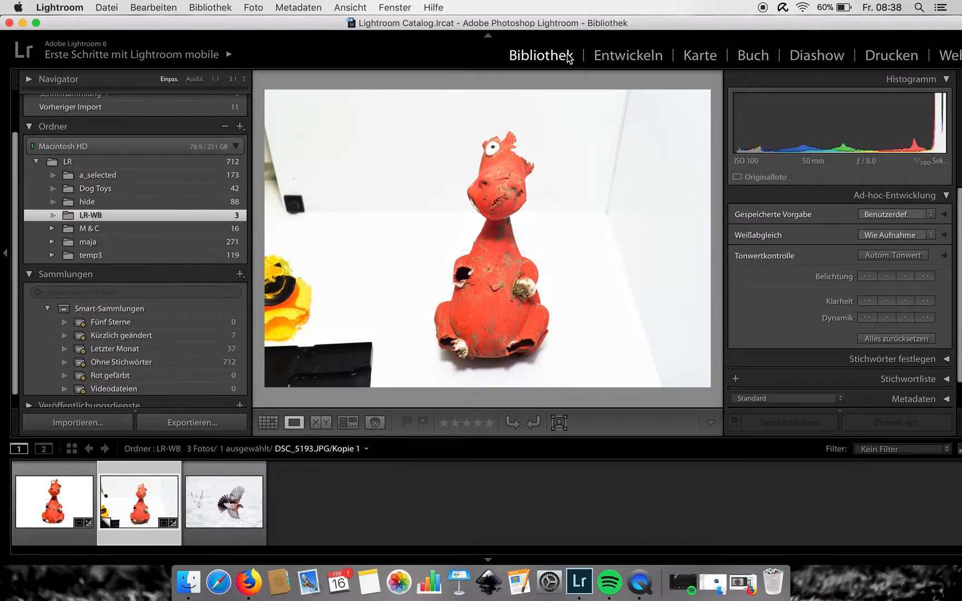
{"action": "key", "text": "Right"}
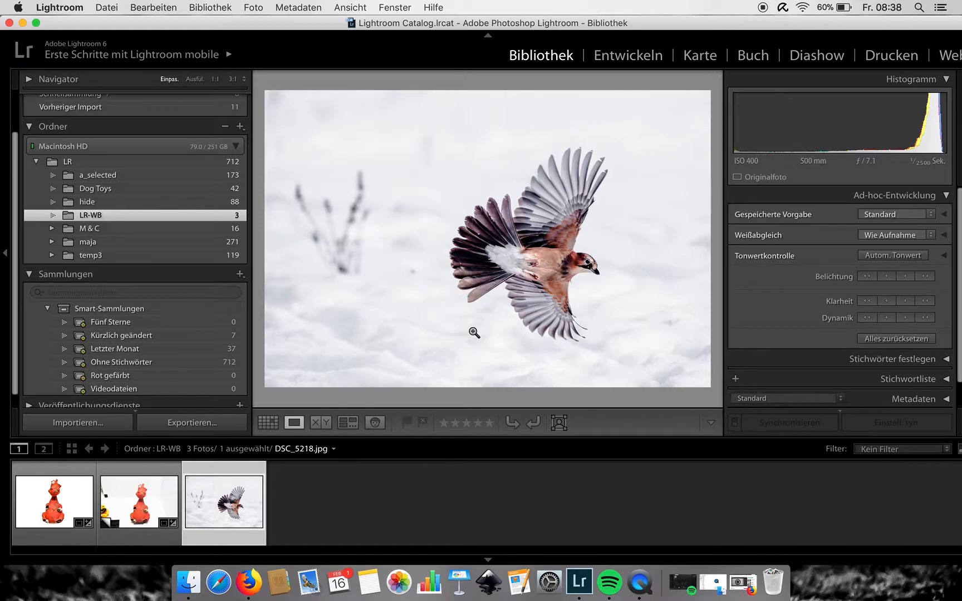
{"action": "left_click", "coordinate": [139, 518]}
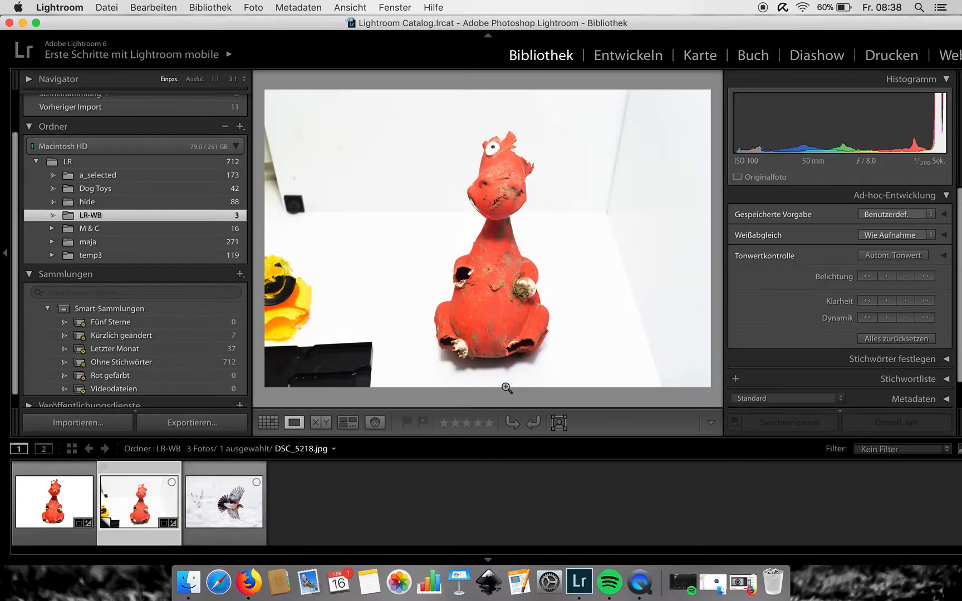
{"action": "left_click", "coordinate": [622, 61]}
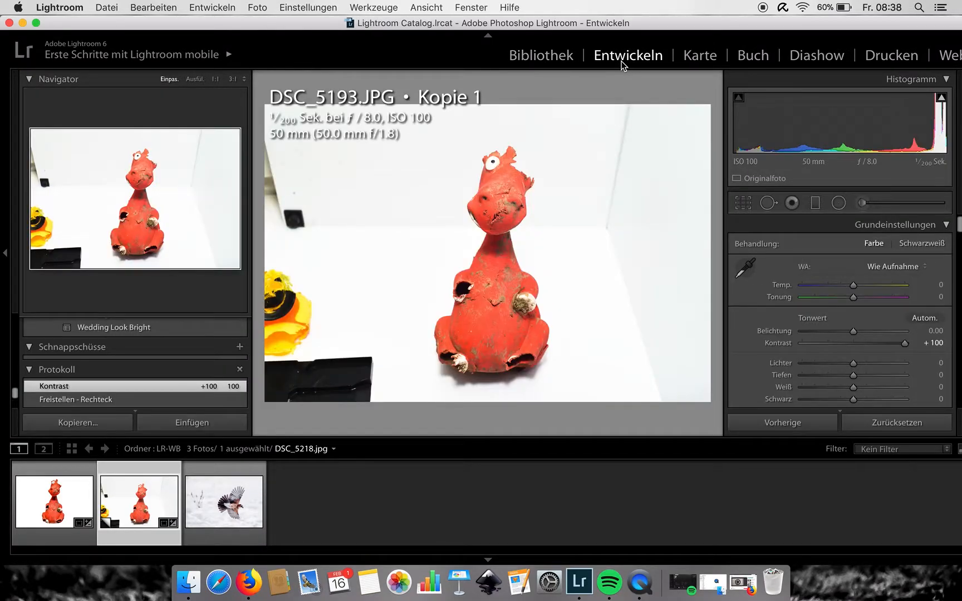
- Set up the adjustment brush with exposure 4.00 and size about 31, then paint over the background right of the figure
{"action": "left_click", "coordinate": [869, 202]}
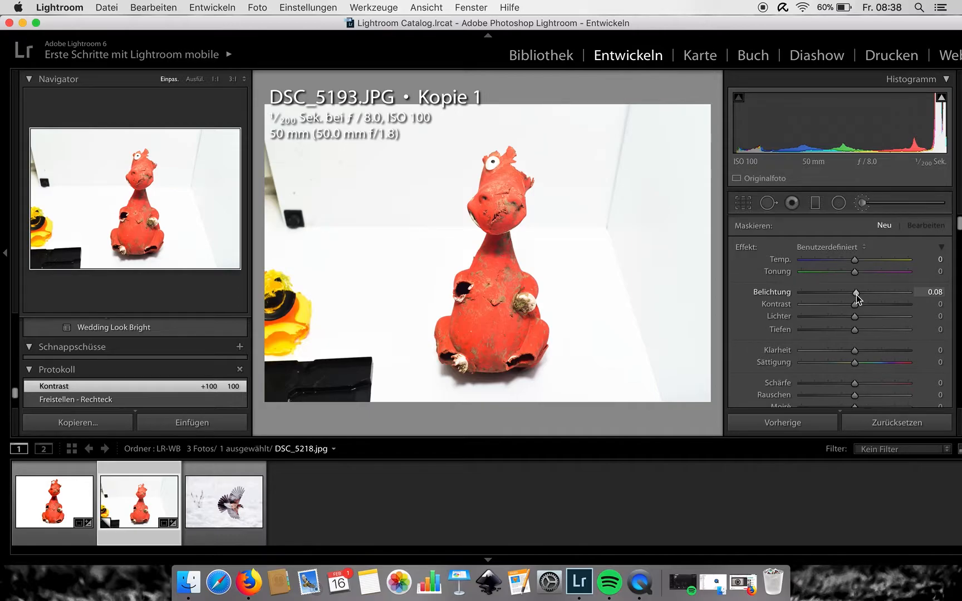
{"action": "left_click_drag", "start_coordinate": [856, 293], "coordinate": [907, 292]}
{"action": "scroll", "coordinate": [847, 285], "scroll_direction": "down", "scroll_amount": 5}
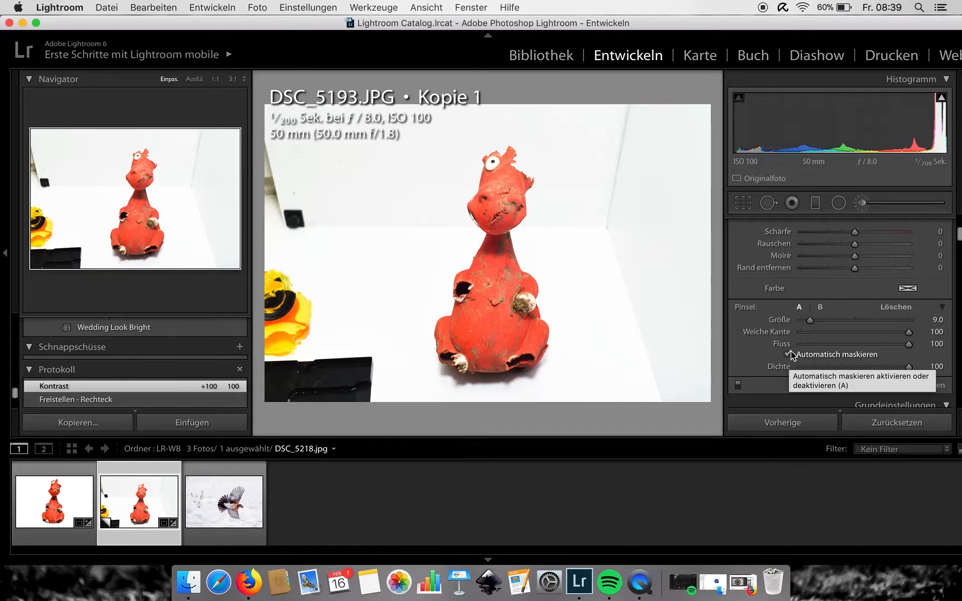
{"action": "mouse_move", "coordinate": [942, 99]}
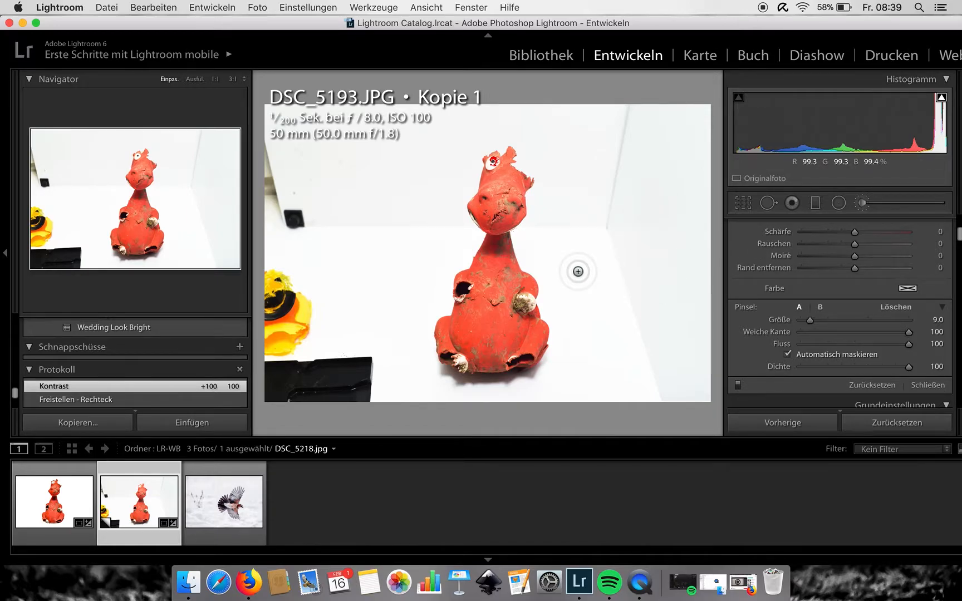
{"action": "scroll", "coordinate": [578, 271], "scroll_direction": "up", "scroll_amount": 10}
{"action": "scroll", "coordinate": [577, 271], "scroll_direction": "down", "scroll_amount": 9}
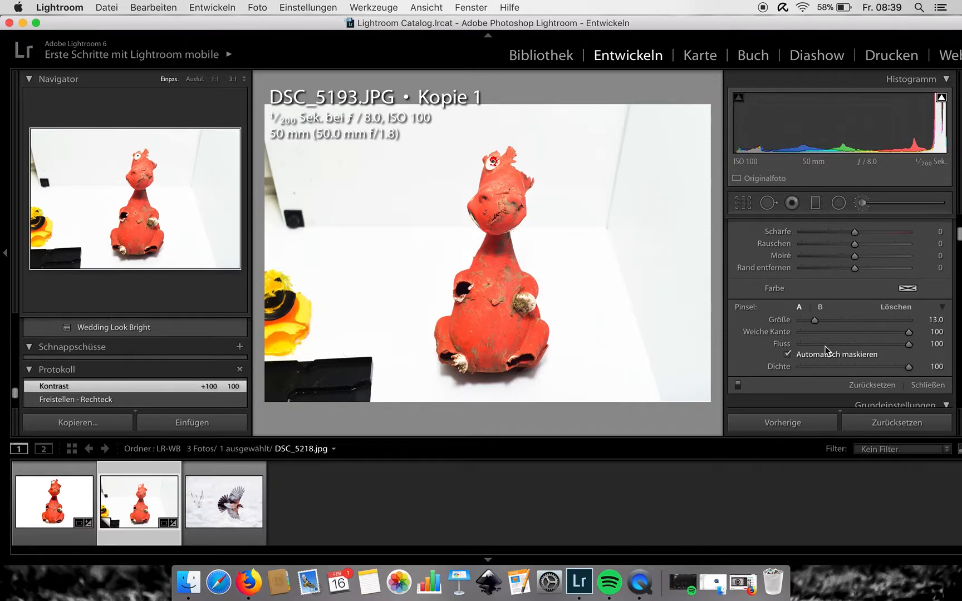
{"action": "mouse_move", "coordinate": [813, 321]}
{"action": "left_mouse_down"}
{"action": "mouse_move", "coordinate": [849, 318]}
{"action": "mouse_move", "coordinate": [820, 320]}
{"action": "mouse_move", "coordinate": [829, 318]}
{"action": "left_mouse_up"}
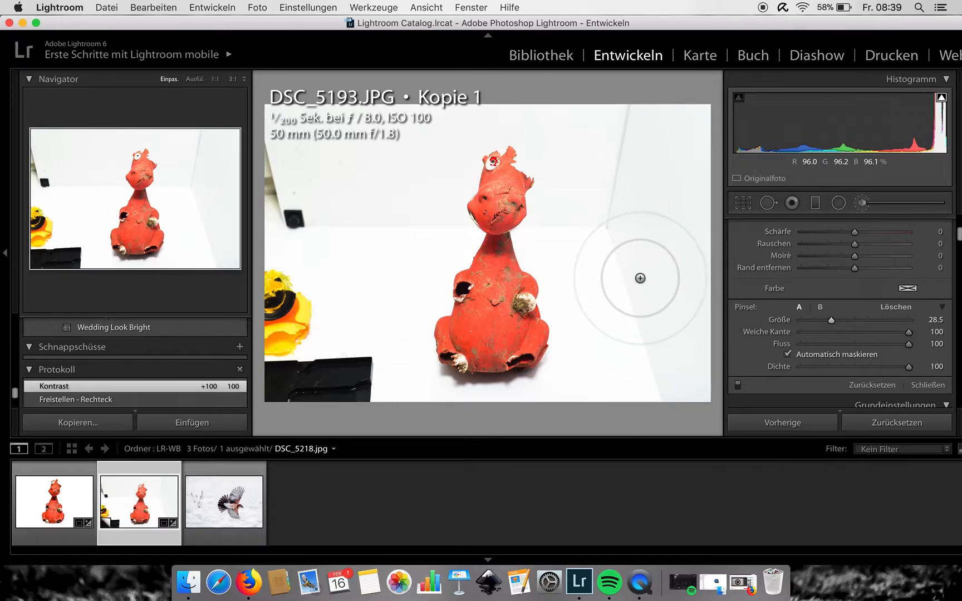
{"action": "scroll", "coordinate": [640, 278], "scroll_direction": "up", "scroll_amount": 3}
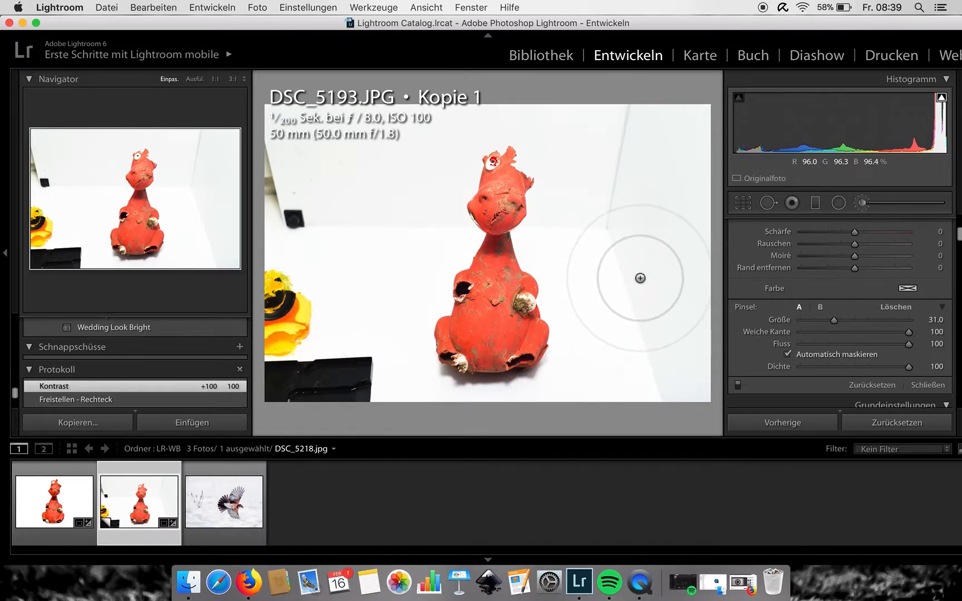
{"action": "mouse_move", "coordinate": [640, 277]}
{"action": "left_mouse_down"}
{"action": "mouse_move", "coordinate": [635, 138]}
{"action": "mouse_move", "coordinate": [640, 126]}
{"action": "mouse_move", "coordinate": [663, 149]}
{"action": "mouse_move", "coordinate": [681, 132]}
{"action": "mouse_move", "coordinate": [677, 391]}
{"action": "mouse_move", "coordinate": [684, 361]}
{"action": "mouse_move", "coordinate": [676, 372]}
{"action": "mouse_move", "coordinate": [664, 308]}
{"action": "mouse_move", "coordinate": [652, 390]}
{"action": "mouse_move", "coordinate": [670, 285]}
{"action": "mouse_move", "coordinate": [669, 348]}
{"action": "mouse_move", "coordinate": [647, 150]}
{"action": "mouse_move", "coordinate": [608, 90]}
{"action": "mouse_move", "coordinate": [560, 58]}
{"action": "mouse_move", "coordinate": [470, 55]}
{"action": "mouse_move", "coordinate": [398, 105]}
{"action": "mouse_move", "coordinate": [357, 167]}
{"action": "mouse_move", "coordinate": [362, 123]}
{"action": "mouse_move", "coordinate": [350, 177]}
{"action": "mouse_move", "coordinate": [296, 97]}
{"action": "mouse_move", "coordinate": [231, 343]}
{"action": "mouse_move", "coordinate": [259, 193]}
{"action": "mouse_move", "coordinate": [257, 307]}
{"action": "mouse_move", "coordinate": [273, 346]}
{"action": "mouse_move", "coordinate": [316, 232]}
{"action": "mouse_move", "coordinate": [308, 324]}
{"action": "mouse_move", "coordinate": [304, 295]}
{"action": "mouse_move", "coordinate": [321, 235]}
{"action": "mouse_move", "coordinate": [313, 338]}
{"action": "mouse_move", "coordinate": [318, 318]}
{"action": "mouse_move", "coordinate": [284, 382]}
{"action": "mouse_move", "coordinate": [305, 147]}
{"action": "mouse_move", "coordinate": [313, 264]}
{"action": "mouse_move", "coordinate": [345, 201]}
{"action": "mouse_move", "coordinate": [345, 237]}
{"action": "mouse_move", "coordinate": [358, 201]}
{"action": "mouse_move", "coordinate": [371, 204]}
{"action": "mouse_move", "coordinate": [368, 217]}
{"action": "mouse_move", "coordinate": [382, 180]}
{"action": "mouse_move", "coordinate": [380, 211]}
{"action": "mouse_move", "coordinate": [366, 117]}
{"action": "mouse_move", "coordinate": [424, 20]}
{"action": "mouse_move", "coordinate": [438, 17]}
{"action": "mouse_move", "coordinate": [516, 73]}
{"action": "mouse_move", "coordinate": [556, 65]}
{"action": "mouse_move", "coordinate": [605, 96]}
{"action": "mouse_move", "coordinate": [628, 176]}
{"action": "mouse_move", "coordinate": [604, 204]}
{"action": "mouse_move", "coordinate": [618, 208]}
{"action": "mouse_move", "coordinate": [639, 341]}
{"action": "mouse_move", "coordinate": [652, 343]}
{"action": "mouse_move", "coordinate": [611, 386]}
{"action": "mouse_move", "coordinate": [630, 397]}
{"action": "left_mouse_up"}
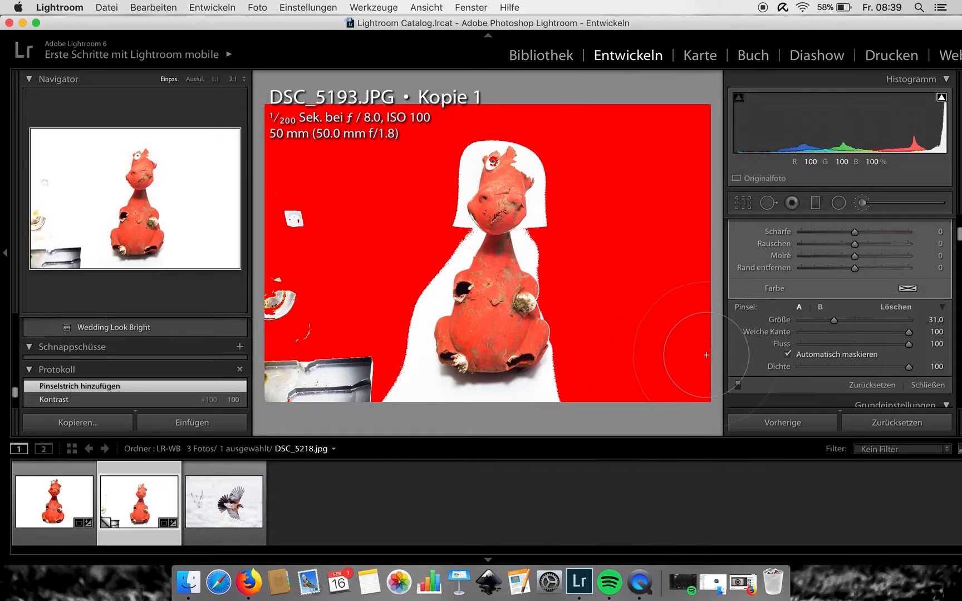
- Close the brush and zoom in to inspect the mask edge along the figure
{"action": "left_click", "coordinate": [747, 210]}
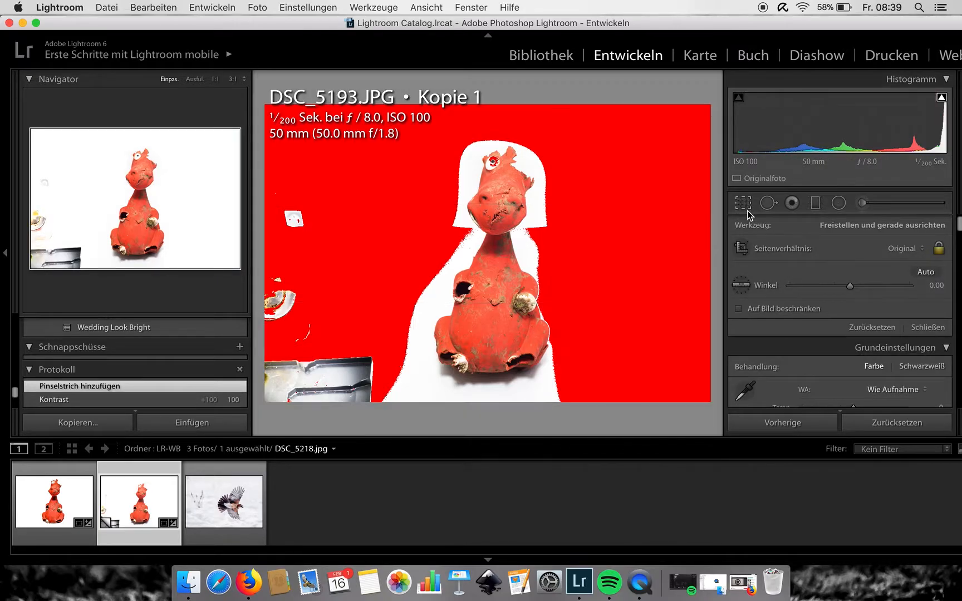
{"action": "left_click", "coordinate": [748, 211]}
{"action": "left_click", "coordinate": [535, 332]}
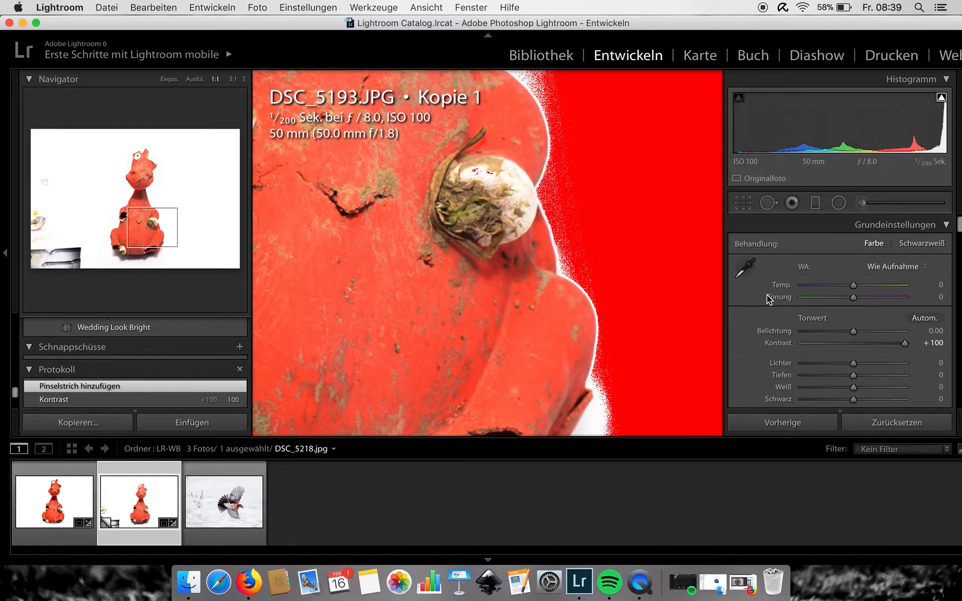
- Revert the photo to the 'Virtuelle Kopie erstellen' history state and return to developing it
{"action": "left_click", "coordinate": [861, 204]}
{"action": "scroll", "coordinate": [756, 333], "scroll_direction": "down", "scroll_amount": 10}
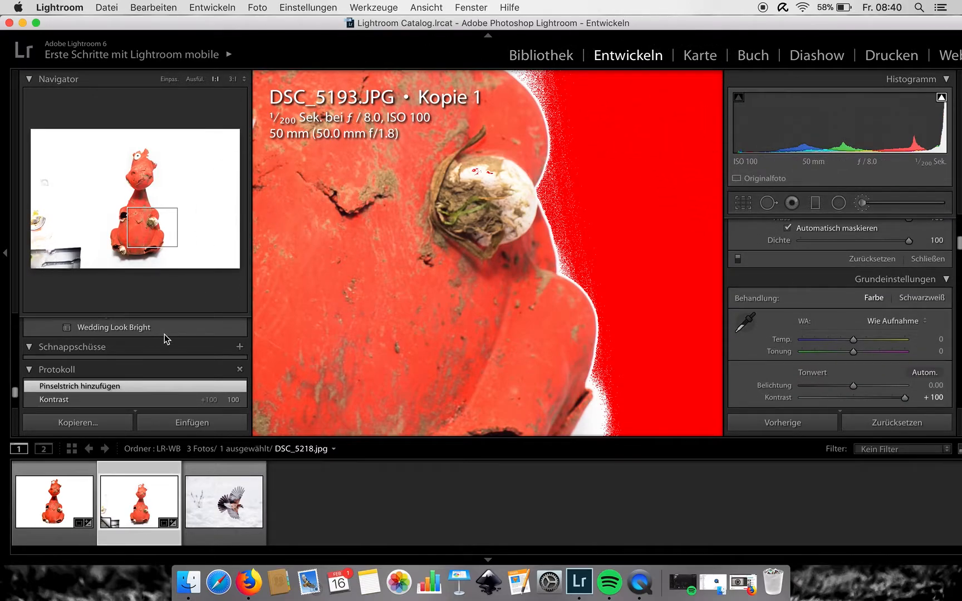
{"action": "scroll", "coordinate": [165, 333], "scroll_direction": "down", "scroll_amount": 8}
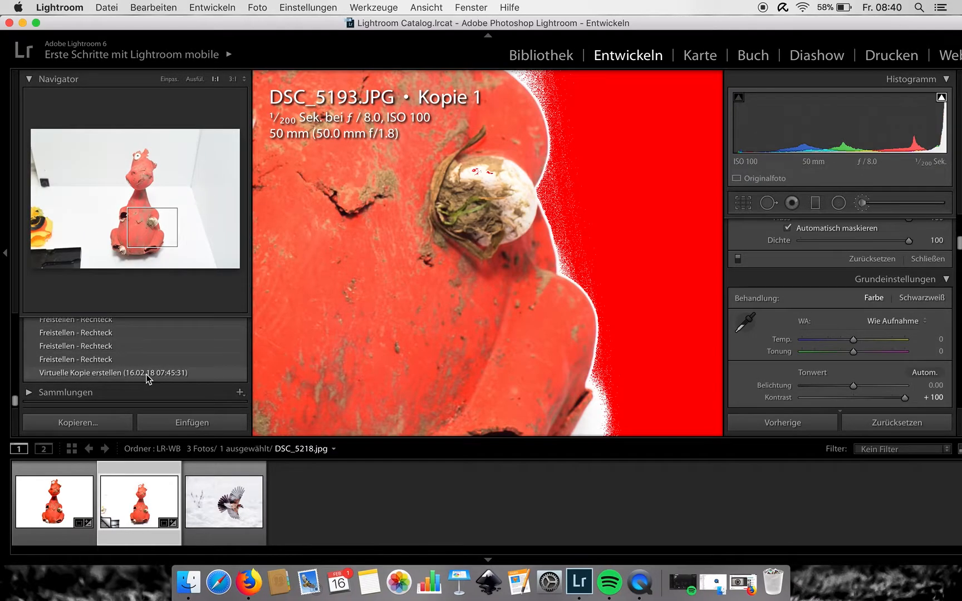
{"action": "left_click", "coordinate": [147, 374]}
{"action": "left_click", "coordinate": [573, 60]}
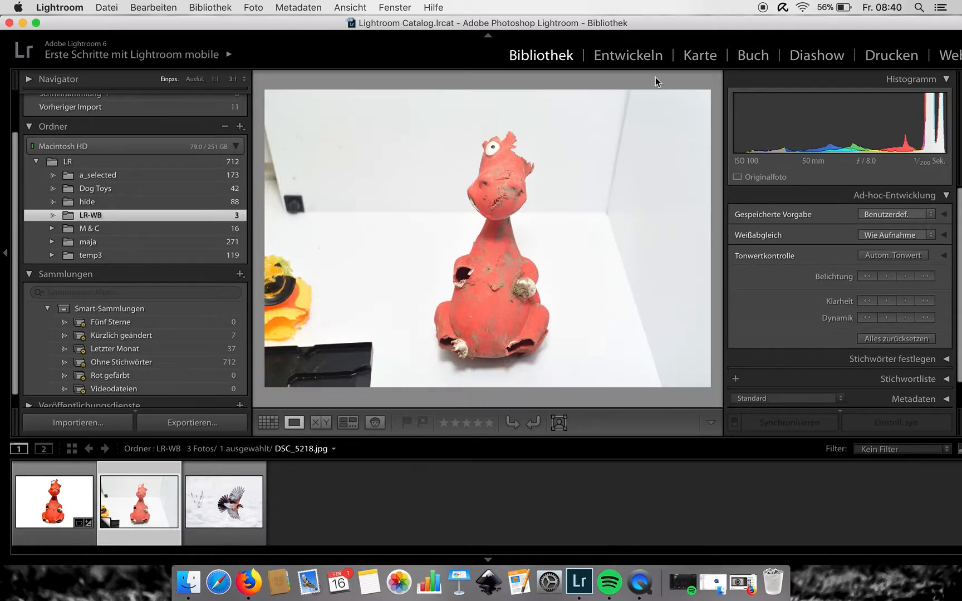
{"action": "left_click", "coordinate": [618, 56]}
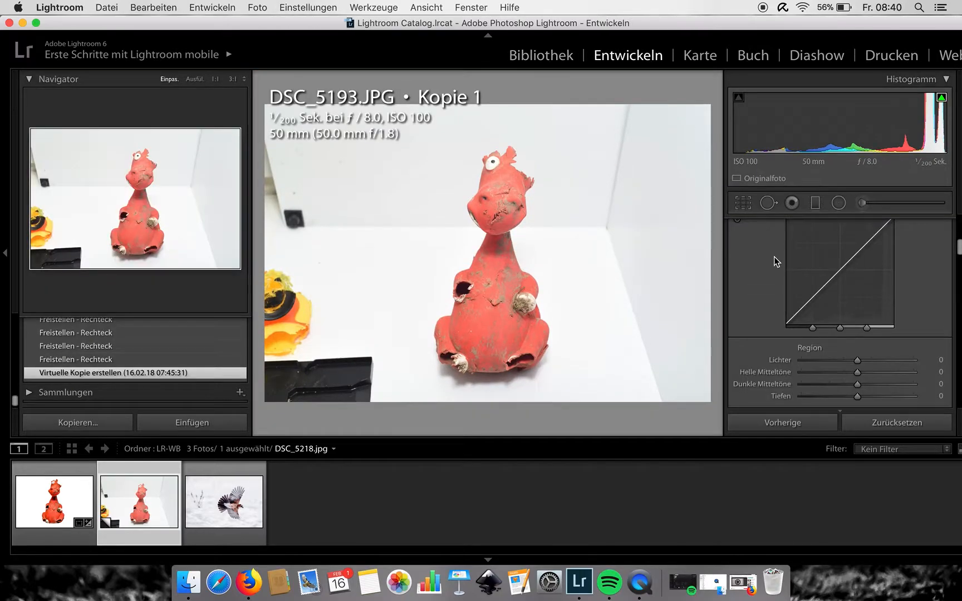
- Try painting the background beside the figure with the adjustment brush, inspect it zoomed in, and revert it
{"action": "left_click", "coordinate": [861, 203]}
{"action": "scroll", "coordinate": [844, 304], "scroll_direction": "down", "scroll_amount": 5}
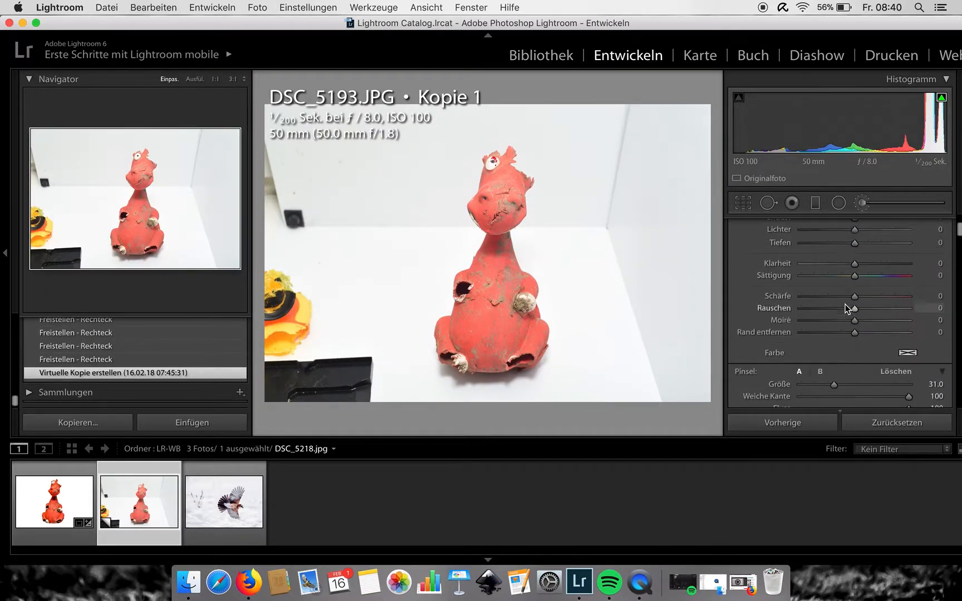
{"action": "mouse_move", "coordinate": [640, 264]}
{"action": "left_mouse_down"}
{"action": "mouse_move", "coordinate": [605, 252]}
{"action": "mouse_move", "coordinate": [602, 326]}
{"action": "mouse_move", "coordinate": [600, 243]}
{"action": "mouse_move", "coordinate": [596, 302]}
{"action": "mouse_move", "coordinate": [597, 269]}
{"action": "mouse_move", "coordinate": [594, 301]}
{"action": "left_mouse_up"}
{"action": "left_click", "coordinate": [744, 208]}
{"action": "left_click", "coordinate": [743, 208]}
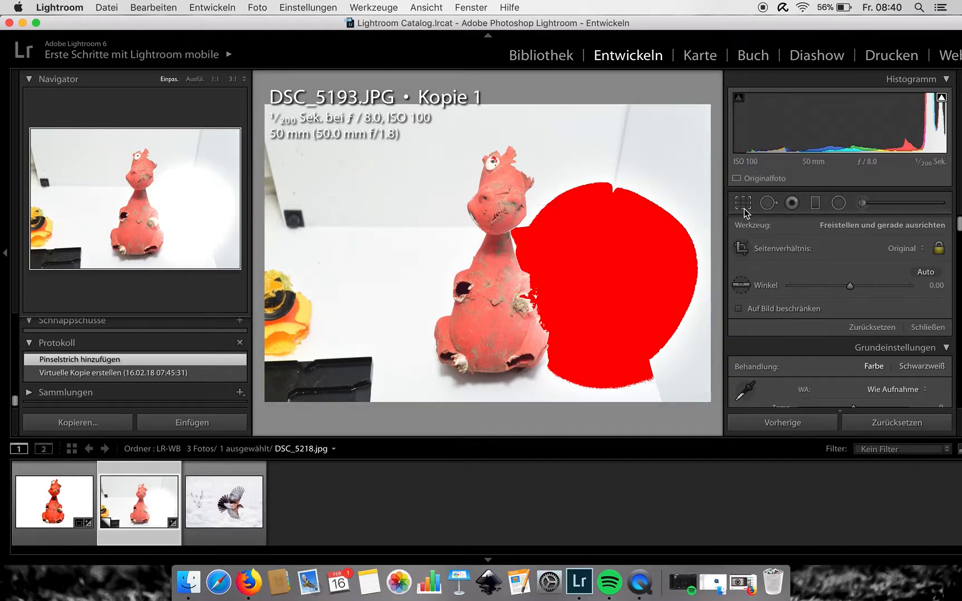
{"action": "left_click", "coordinate": [535, 299]}
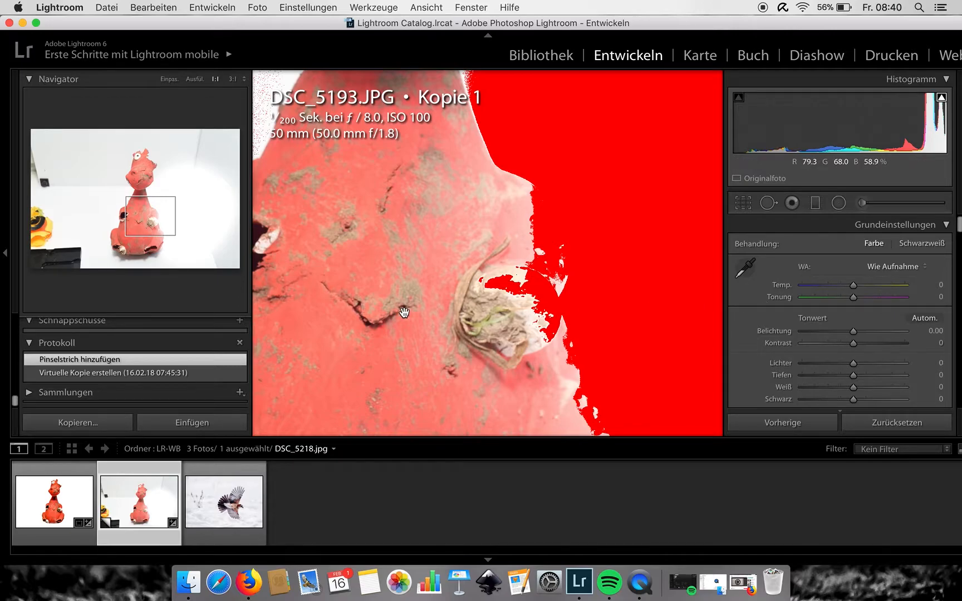
{"action": "left_click", "coordinate": [114, 373]}
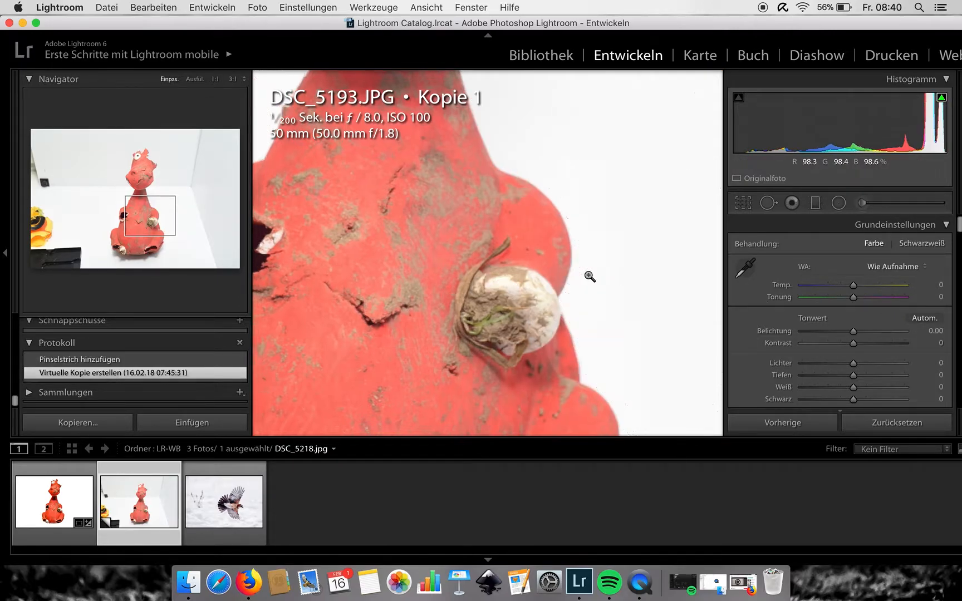
{"action": "left_click", "coordinate": [589, 276]}
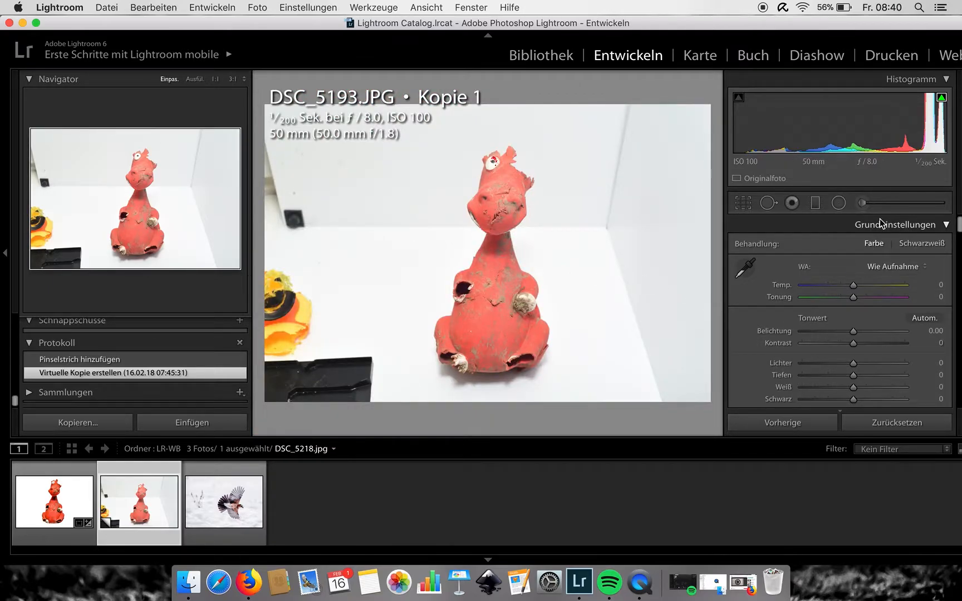
- Reopen the adjustment brush, enable automatic masking, and paint over the background right of the figure
{"action": "left_click", "coordinate": [863, 207]}
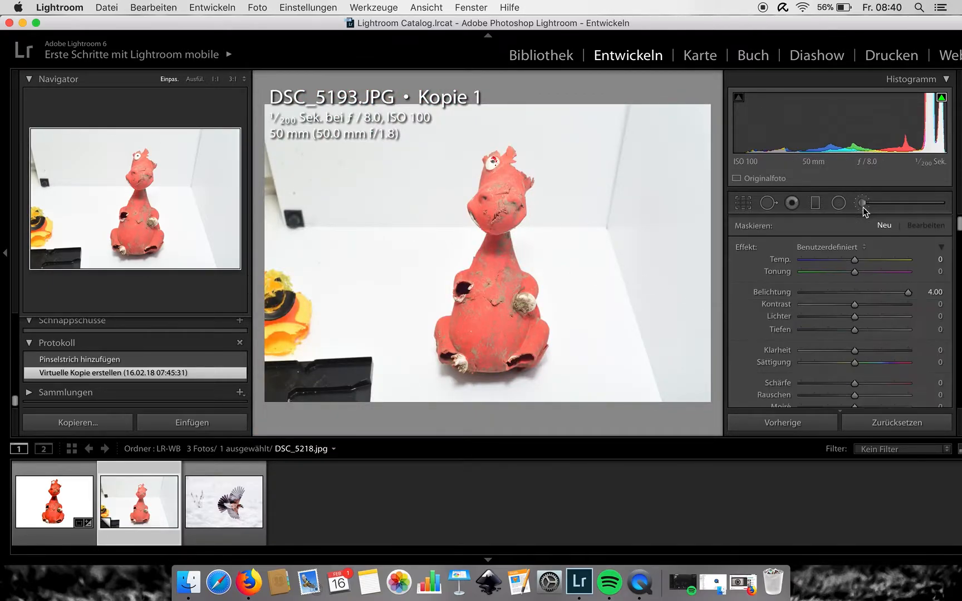
{"action": "scroll", "coordinate": [799, 296], "scroll_direction": "down", "scroll_amount": 1}
{"action": "scroll", "coordinate": [799, 296], "scroll_direction": "down", "scroll_amount": 3}
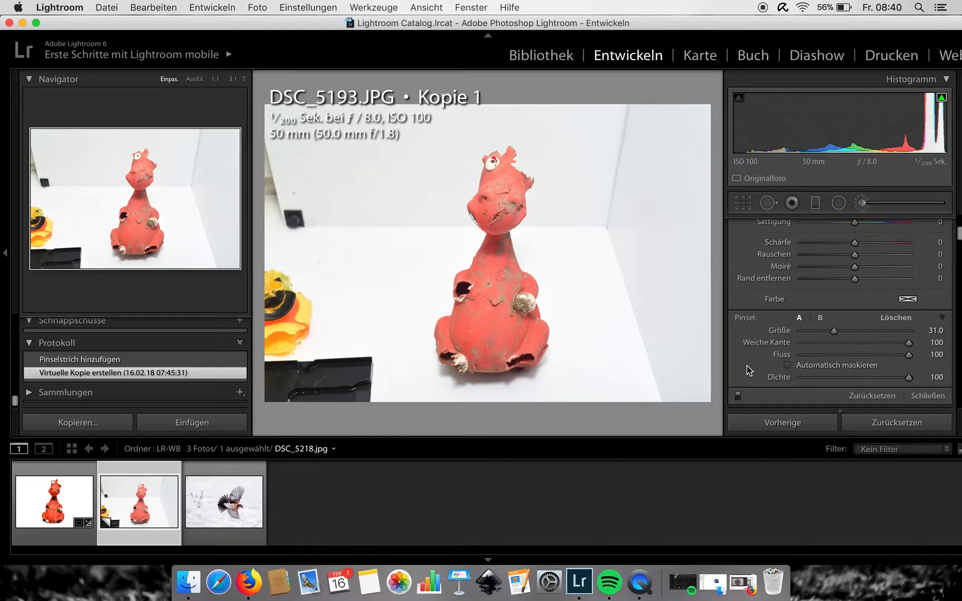
{"action": "left_click", "coordinate": [787, 364]}
{"action": "mouse_move", "coordinate": [640, 232]}
{"action": "left_mouse_down"}
{"action": "mouse_move", "coordinate": [640, 126]}
{"action": "mouse_move", "coordinate": [677, 180]}
{"action": "mouse_move", "coordinate": [693, 400]}
{"action": "mouse_move", "coordinate": [682, 401]}
{"action": "mouse_move", "coordinate": [669, 262]}
{"action": "mouse_move", "coordinate": [644, 402]}
{"action": "mouse_move", "coordinate": [644, 321]}
{"action": "mouse_move", "coordinate": [653, 350]}
{"action": "mouse_move", "coordinate": [639, 407]}
{"action": "mouse_move", "coordinate": [594, 407]}
{"action": "mouse_move", "coordinate": [558, 429]}
{"action": "mouse_move", "coordinate": [397, 458]}
{"action": "mouse_move", "coordinate": [371, 445]}
{"action": "mouse_move", "coordinate": [357, 328]}
{"action": "mouse_move", "coordinate": [359, 193]}
{"action": "mouse_move", "coordinate": [347, 250]}
{"action": "mouse_move", "coordinate": [386, 220]}
{"action": "mouse_move", "coordinate": [381, 121]}
{"action": "mouse_move", "coordinate": [464, 51]}
{"action": "mouse_move", "coordinate": [375, 213]}
{"action": "mouse_move", "coordinate": [412, 86]}
{"action": "mouse_move", "coordinate": [530, 54]}
{"action": "mouse_move", "coordinate": [592, 100]}
{"action": "mouse_move", "coordinate": [599, 118]}
{"action": "mouse_move", "coordinate": [570, 100]}
{"action": "mouse_move", "coordinate": [634, 173]}
{"action": "mouse_move", "coordinate": [599, 201]}
{"action": "left_mouse_up"}
- Reduce the brush size to 19 and paint the background along the figure's lower right side
{"action": "scroll", "coordinate": [599, 201], "scroll_direction": "down", "scroll_amount": 2}
{"action": "scroll", "coordinate": [599, 201], "scroll_direction": "down", "scroll_amount": 3}
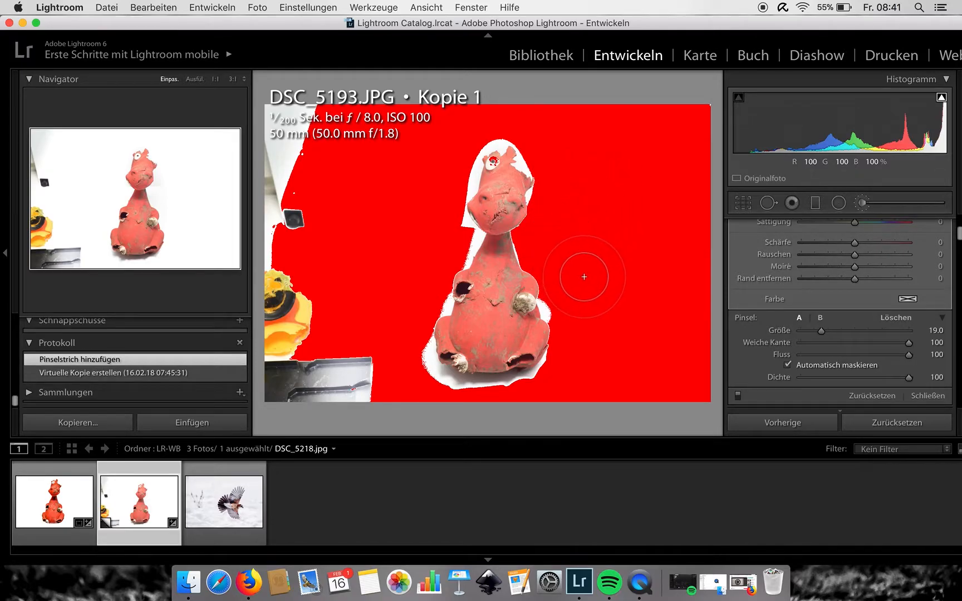
{"action": "mouse_move", "coordinate": [575, 301]}
{"action": "left_mouse_down"}
{"action": "mouse_move", "coordinate": [606, 346]}
{"action": "mouse_move", "coordinate": [571, 383]}
{"action": "mouse_move", "coordinate": [518, 410]}
{"action": "mouse_move", "coordinate": [473, 414]}
{"action": "mouse_move", "coordinate": [532, 393]}
{"action": "mouse_move", "coordinate": [460, 410]}
{"action": "mouse_move", "coordinate": [383, 379]}
{"action": "mouse_move", "coordinate": [426, 359]}
{"action": "mouse_move", "coordinate": [427, 342]}
{"action": "mouse_move", "coordinate": [439, 368]}
{"action": "mouse_move", "coordinate": [445, 343]}
{"action": "mouse_move", "coordinate": [451, 365]}
{"action": "mouse_move", "coordinate": [470, 370]}
{"action": "left_mouse_up"}
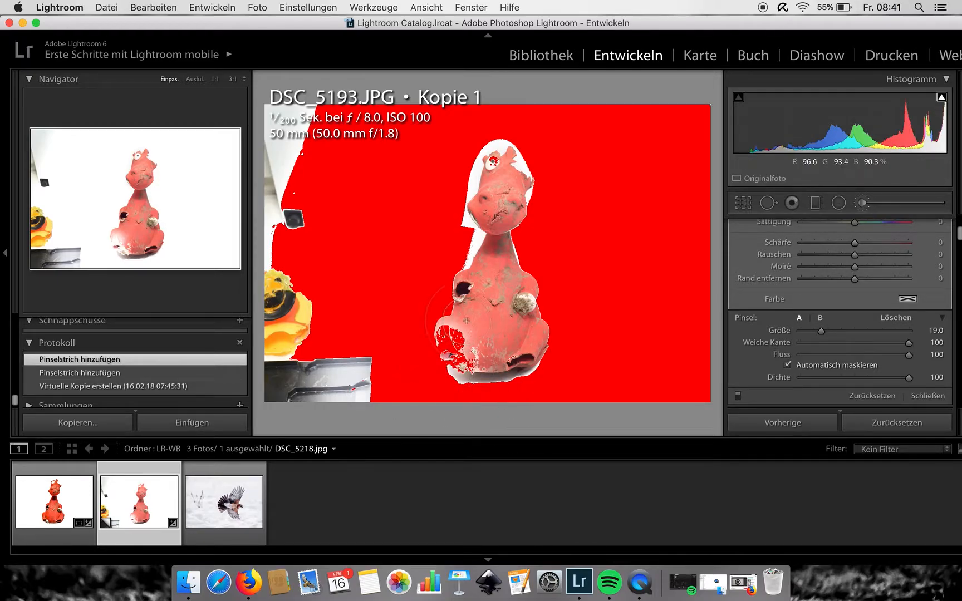
- Switch the brush to erase at size 4 and remove the mask spill from the figure's lower left body
{"action": "key", "text": "alt"}
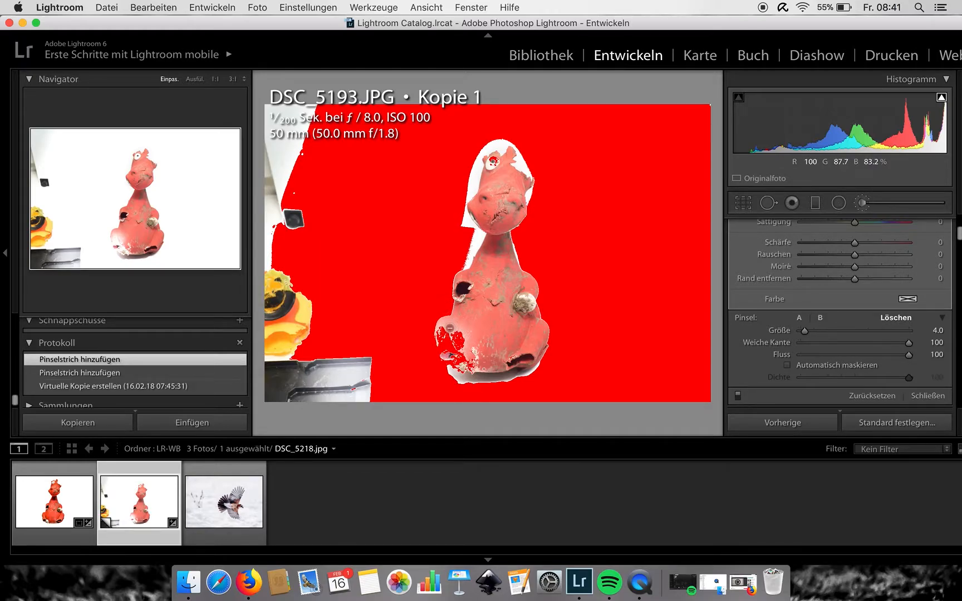
{"action": "left_click_drag", "start_coordinate": [449, 329], "coordinate": [446, 335]}
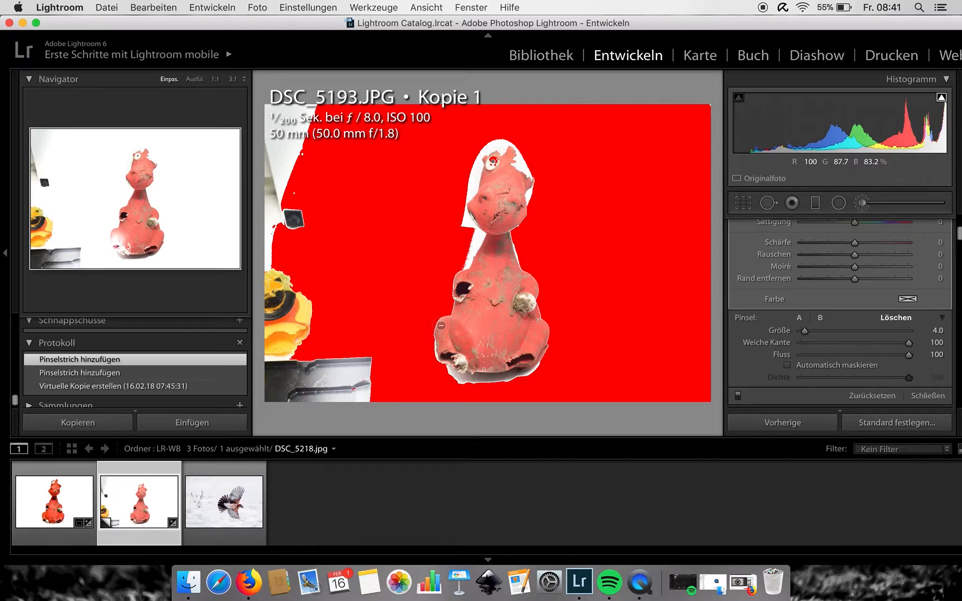
{"action": "mouse_move", "coordinate": [444, 321]}
{"action": "left_mouse_down"}
{"action": "mouse_move", "coordinate": [445, 342]}
{"action": "mouse_move", "coordinate": [411, 319]}
{"action": "mouse_move", "coordinate": [442, 356]}
{"action": "left_mouse_up"}
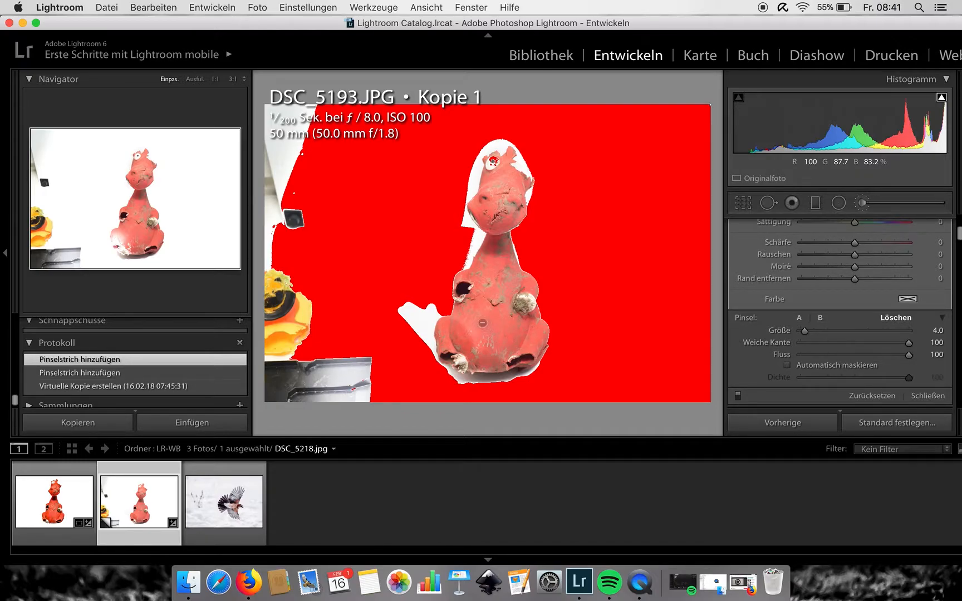
{"action": "left_click_drag", "start_coordinate": [475, 322], "coordinate": [476, 322]}
- Paint more background to the left of and above the figure with the size 19 brush
{"action": "mouse_move", "coordinate": [383, 303]}
{"action": "left_mouse_down"}
{"action": "mouse_move", "coordinate": [404, 294]}
{"action": "mouse_move", "coordinate": [392, 330]}
{"action": "mouse_move", "coordinate": [407, 361]}
{"action": "mouse_move", "coordinate": [461, 381]}
{"action": "left_mouse_up"}
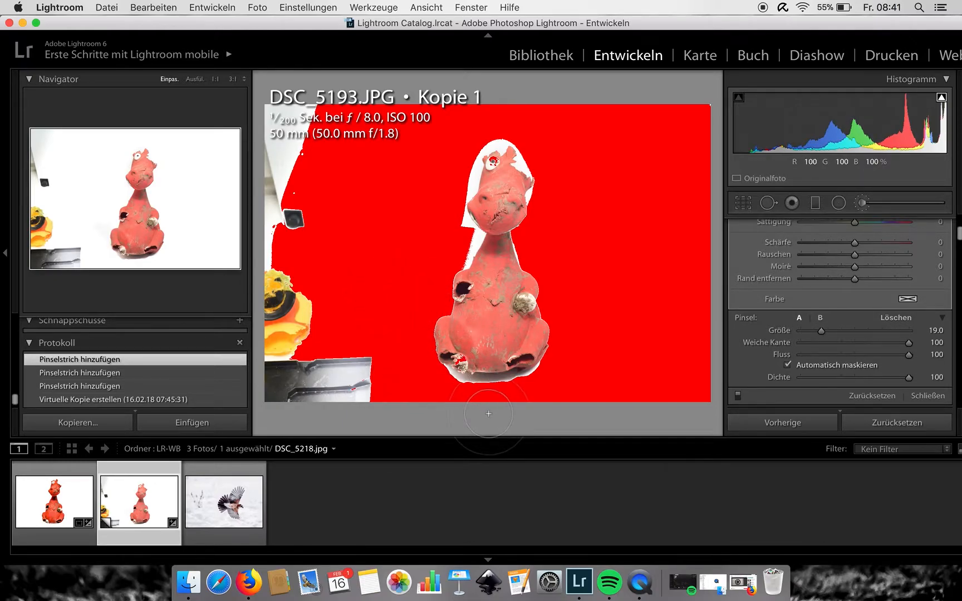
{"action": "mouse_move", "coordinate": [439, 231]}
{"action": "left_mouse_down"}
{"action": "mouse_move", "coordinate": [414, 226]}
{"action": "mouse_move", "coordinate": [448, 161]}
{"action": "mouse_move", "coordinate": [451, 115]}
{"action": "mouse_move", "coordinate": [486, 98]}
{"action": "mouse_move", "coordinate": [547, 135]}
{"action": "mouse_move", "coordinate": [538, 141]}
{"action": "mouse_move", "coordinate": [557, 161]}
{"action": "mouse_move", "coordinate": [514, 174]}
{"action": "left_mouse_up"}
{"action": "key", "text": "alt"}
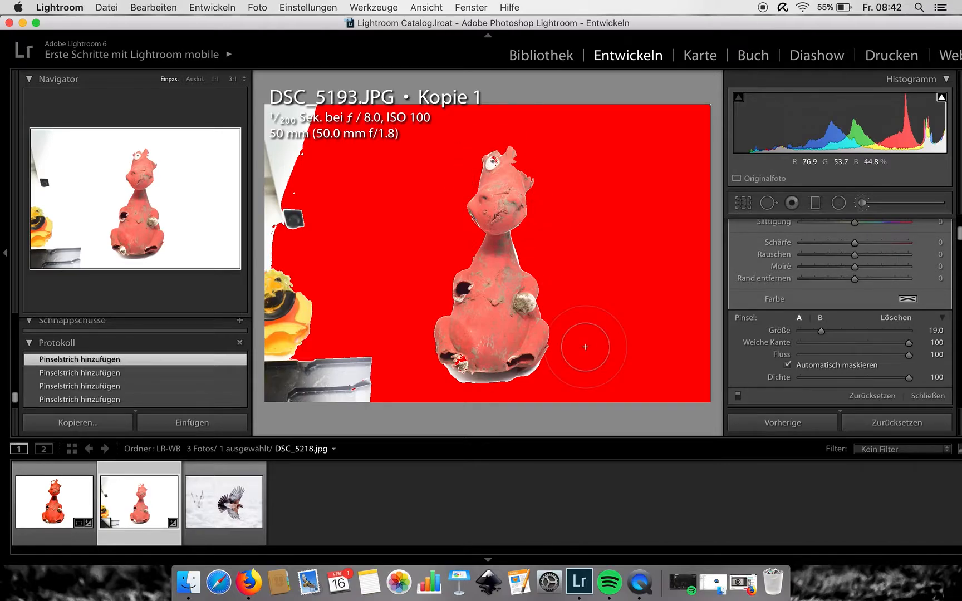
- Close the brush and zoom in on the figure's bottom edge to inspect the mask
{"action": "left_click", "coordinate": [742, 204]}
{"action": "left_click", "coordinate": [742, 204]}
{"action": "left_click", "coordinate": [504, 379]}
{"action": "left_click_drag", "start_coordinate": [504, 379], "coordinate": [546, 287]}
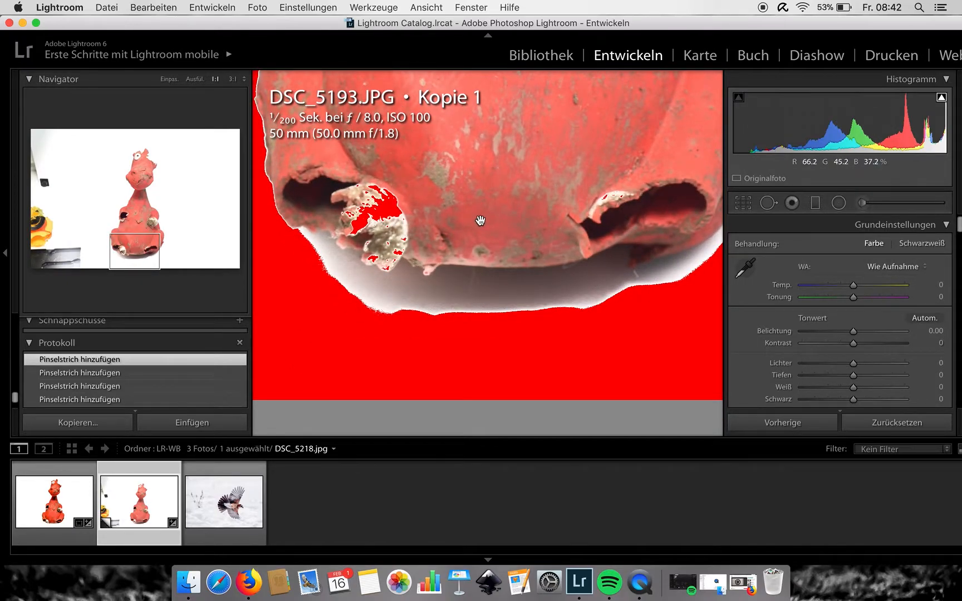
- Reopen the adjustment brush and paint the background along the figure's bottom edge
{"action": "left_click", "coordinate": [863, 204]}
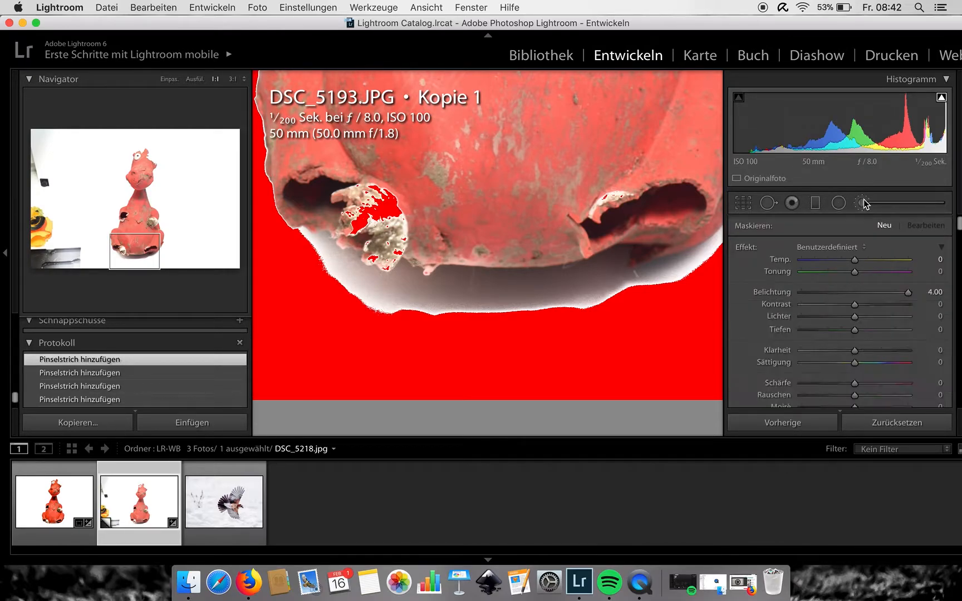
{"action": "scroll", "coordinate": [892, 297], "scroll_direction": "down", "scroll_amount": 3}
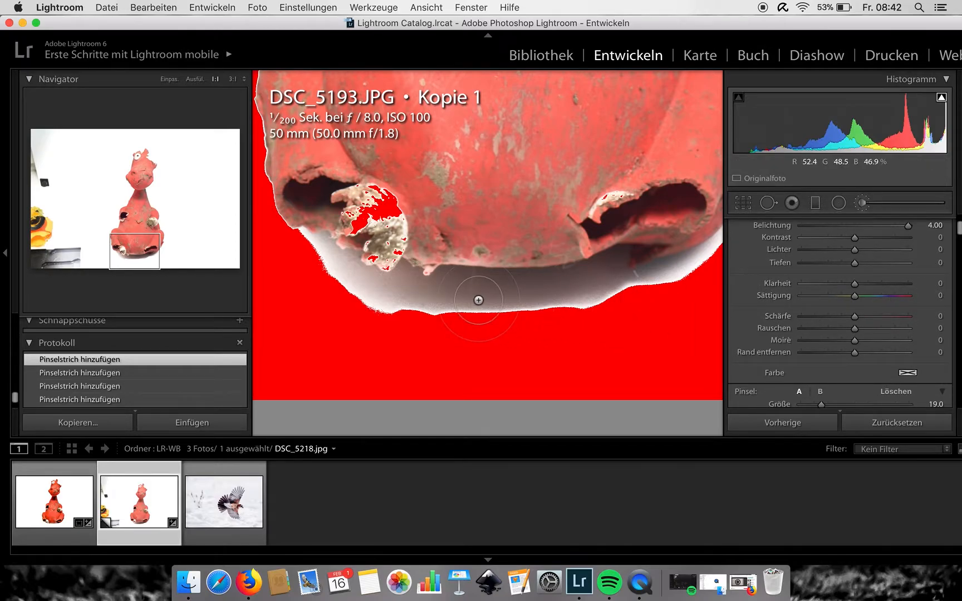
{"action": "scroll", "coordinate": [478, 300], "scroll_direction": "down", "scroll_amount": 1}
{"action": "mouse_move", "coordinate": [467, 301]}
{"action": "left_mouse_down"}
{"action": "mouse_move", "coordinate": [532, 304]}
{"action": "mouse_move", "coordinate": [445, 310]}
{"action": "mouse_move", "coordinate": [534, 306]}
{"action": "mouse_move", "coordinate": [457, 318]}
{"action": "mouse_move", "coordinate": [550, 318]}
{"action": "mouse_move", "coordinate": [478, 326]}
{"action": "mouse_move", "coordinate": [637, 299]}
{"action": "mouse_move", "coordinate": [566, 315]}
{"action": "left_mouse_up"}
{"action": "scroll", "coordinate": [559, 316], "scroll_direction": "down", "scroll_amount": 5}
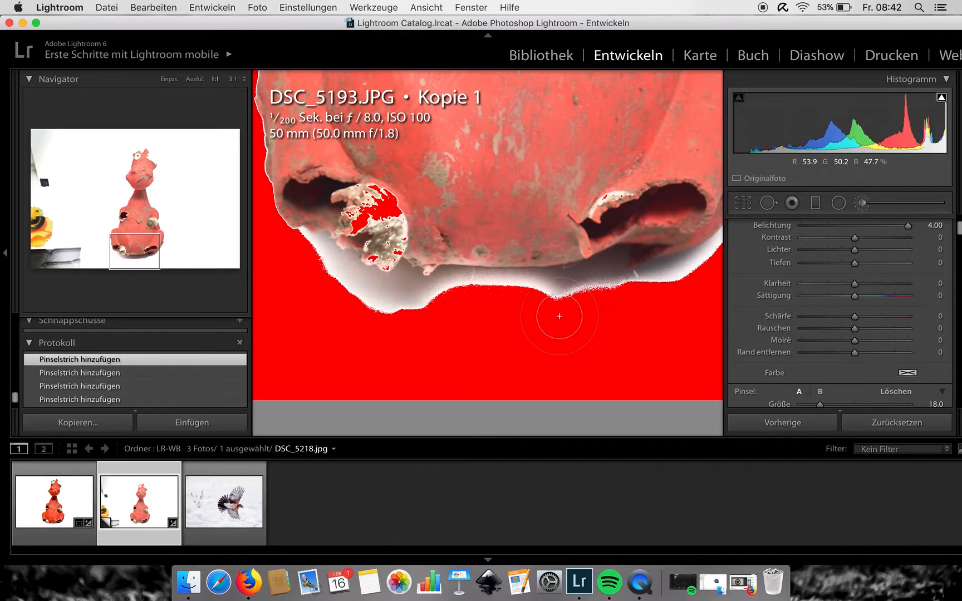
- Paint additional background strokes beneath the figure's bottom edge, then close the adjustment brush
{"action": "mouse_move", "coordinate": [556, 312]}
{"action": "left_mouse_down"}
{"action": "mouse_move", "coordinate": [544, 291]}
{"action": "mouse_move", "coordinate": [592, 274]}
{"action": "mouse_move", "coordinate": [651, 287]}
{"action": "left_mouse_up"}
{"action": "mouse_move", "coordinate": [487, 289]}
{"action": "left_mouse_down"}
{"action": "mouse_move", "coordinate": [605, 274]}
{"action": "mouse_move", "coordinate": [681, 279]}
{"action": "left_mouse_up"}
{"action": "mouse_move", "coordinate": [410, 289]}
{"action": "left_mouse_down"}
{"action": "mouse_move", "coordinate": [473, 278]}
{"action": "mouse_move", "coordinate": [591, 289]}
{"action": "left_mouse_up"}
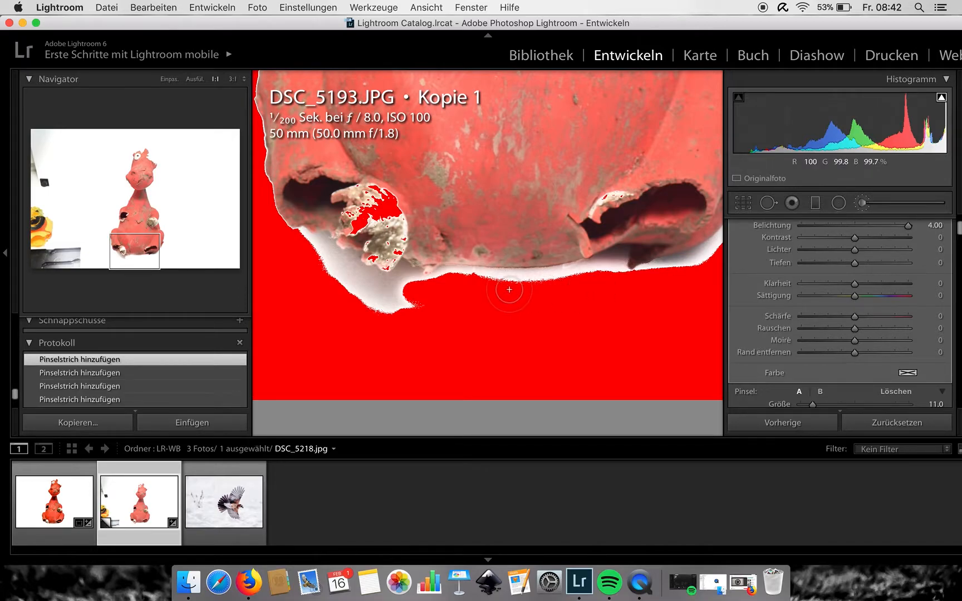
{"action": "mouse_move", "coordinate": [311, 249]}
{"action": "left_mouse_down"}
{"action": "mouse_move", "coordinate": [356, 276]}
{"action": "mouse_move", "coordinate": [420, 290]}
{"action": "left_mouse_up"}
{"action": "left_click", "coordinate": [746, 201]}
{"action": "left_click", "coordinate": [746, 202]}
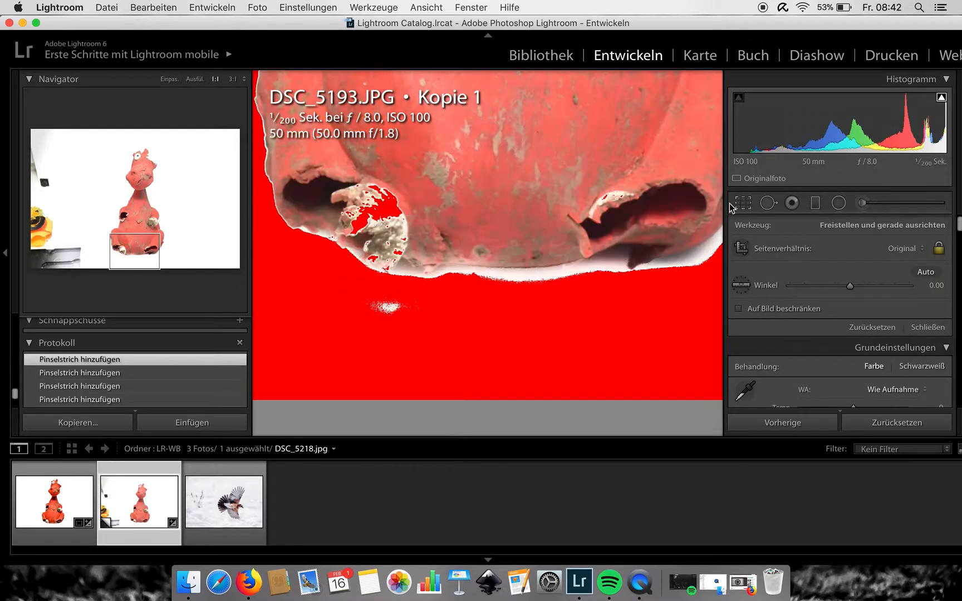
- Pan to the figure's lower edge and paint the remaining background there with the adjustment brush
{"action": "left_click", "coordinate": [598, 225]}
{"action": "left_click", "coordinate": [492, 328]}
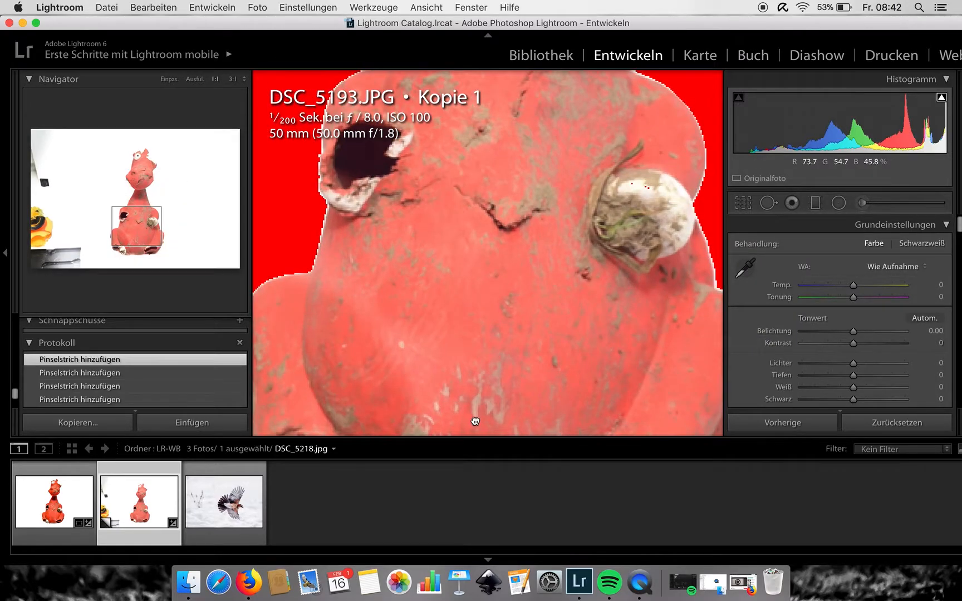
{"action": "left_click_drag", "start_coordinate": [474, 418], "coordinate": [493, 239]}
{"action": "left_click", "coordinate": [861, 202]}
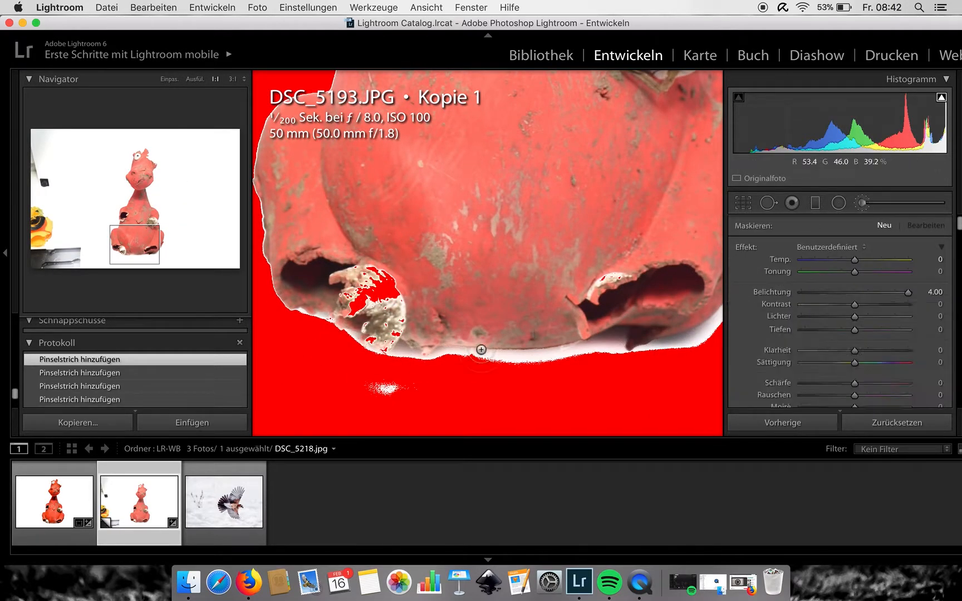
{"action": "mouse_move", "coordinate": [413, 369]}
{"action": "left_mouse_down"}
{"action": "mouse_move", "coordinate": [403, 352]}
{"action": "mouse_move", "coordinate": [420, 363]}
{"action": "mouse_move", "coordinate": [468, 354]}
{"action": "mouse_move", "coordinate": [511, 363]}
{"action": "mouse_move", "coordinate": [614, 335]}
{"action": "mouse_move", "coordinate": [616, 358]}
{"action": "mouse_move", "coordinate": [653, 357]}
{"action": "mouse_move", "coordinate": [696, 335]}
{"action": "left_mouse_up"}
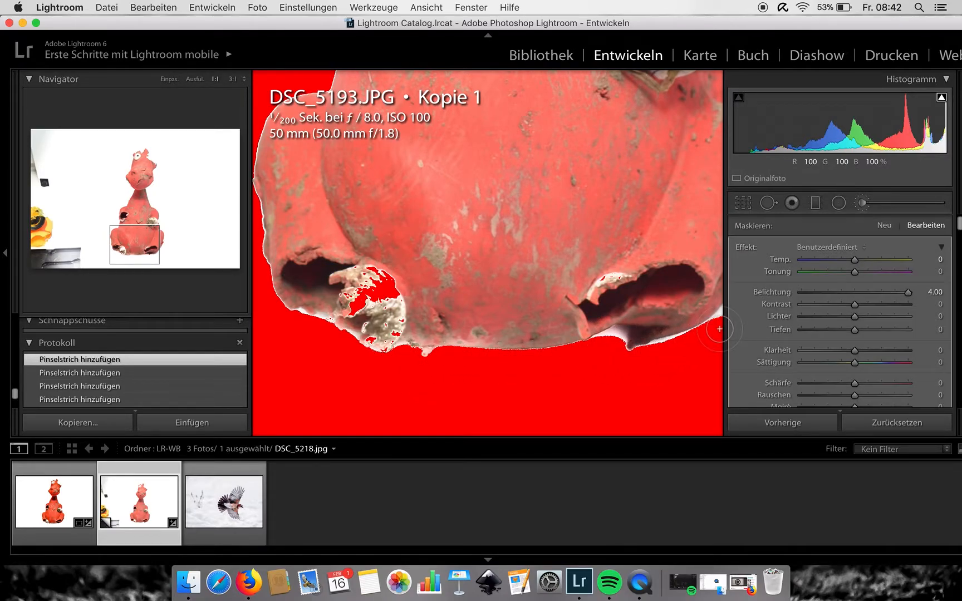
- Close the brush, fit the whole photo in view and turn off the highlight clipping warning
{"action": "left_click", "coordinate": [744, 203]}
{"action": "left_click", "coordinate": [744, 202]}
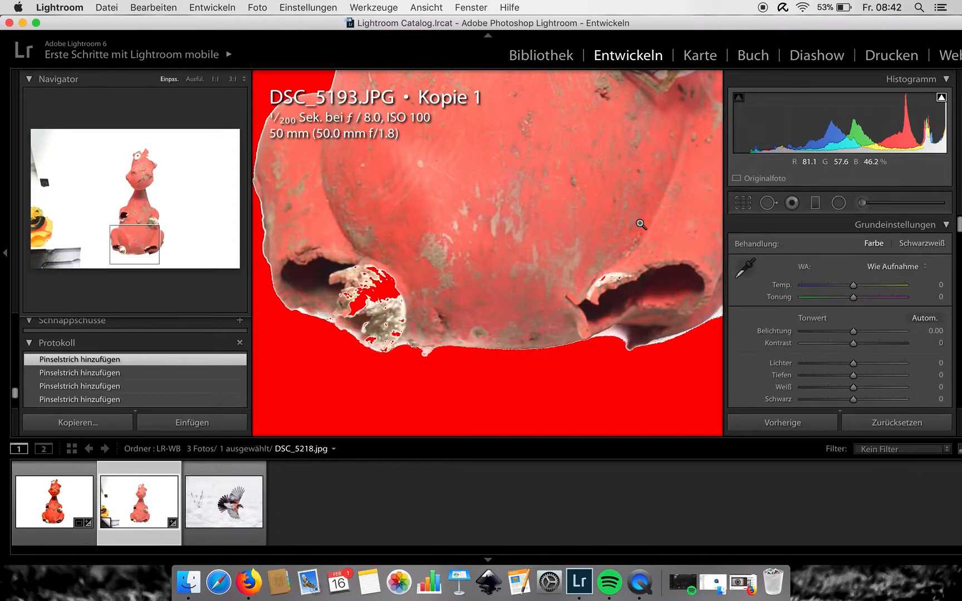
{"action": "left_click", "coordinate": [643, 223]}
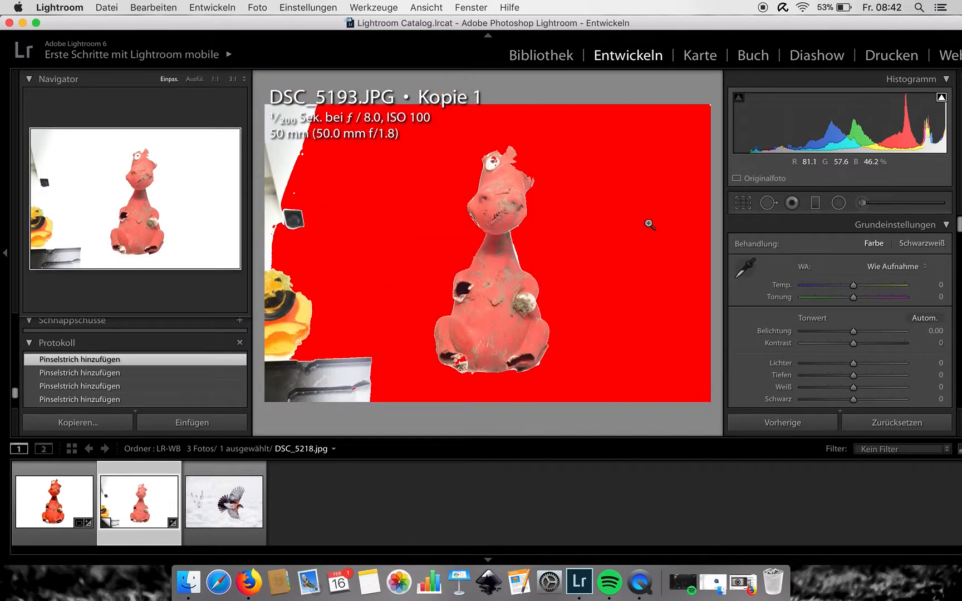
{"action": "left_click", "coordinate": [940, 98]}
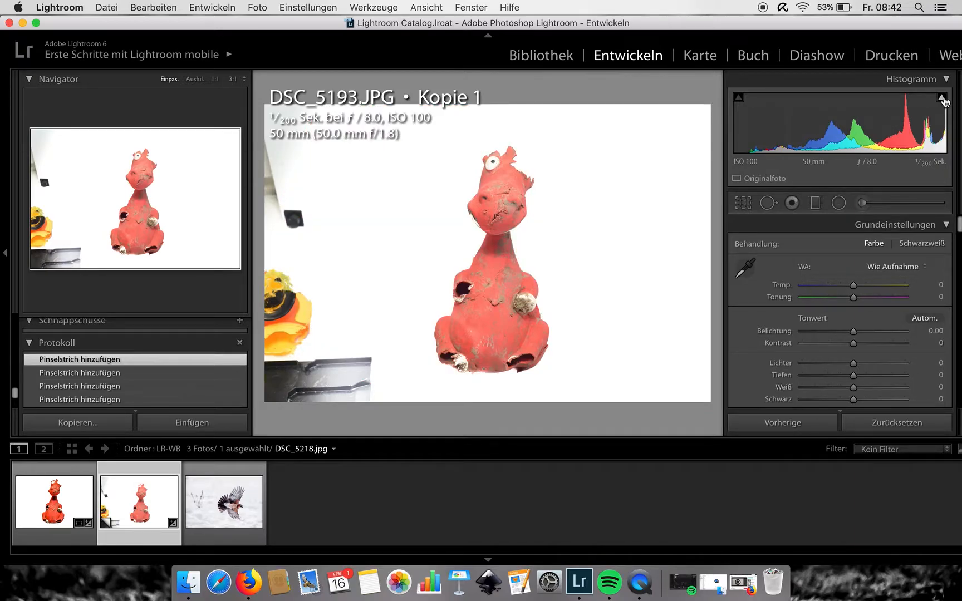
- Crop the photo, trimming its left edge and top
{"action": "left_click", "coordinate": [743, 207]}
{"action": "left_click_drag", "start_coordinate": [266, 253], "coordinate": [295, 253]}
{"action": "left_click_drag", "start_coordinate": [448, 237], "coordinate": [449, 228]}
- Paint the leftover background in the lower left corner with the adjustment brush and close it
{"action": "left_click", "coordinate": [861, 203]}
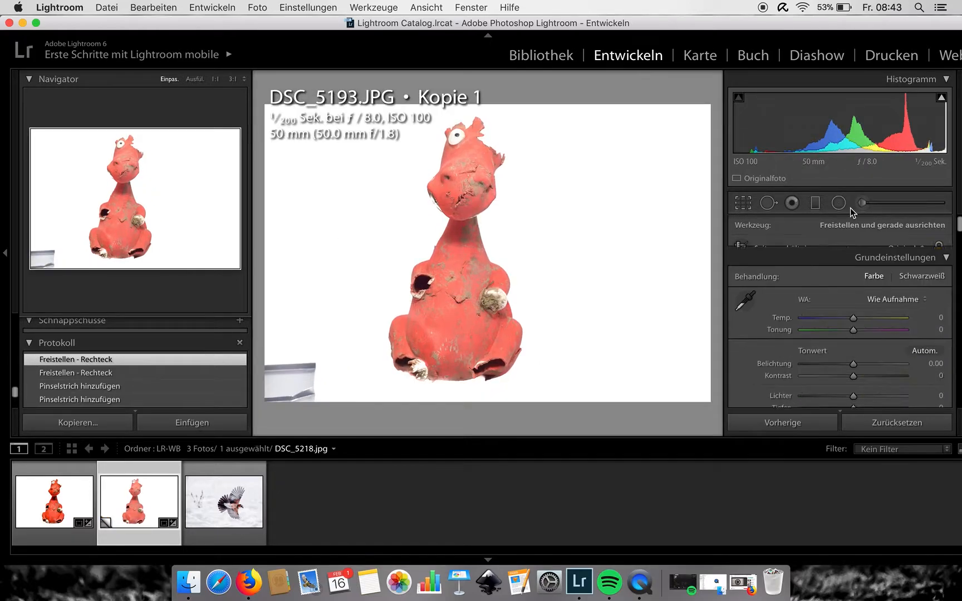
{"action": "mouse_move", "coordinate": [284, 358]}
{"action": "left_mouse_down"}
{"action": "mouse_move", "coordinate": [270, 410]}
{"action": "mouse_move", "coordinate": [295, 398]}
{"action": "mouse_move", "coordinate": [308, 421]}
{"action": "mouse_move", "coordinate": [322, 384]}
{"action": "left_mouse_up"}
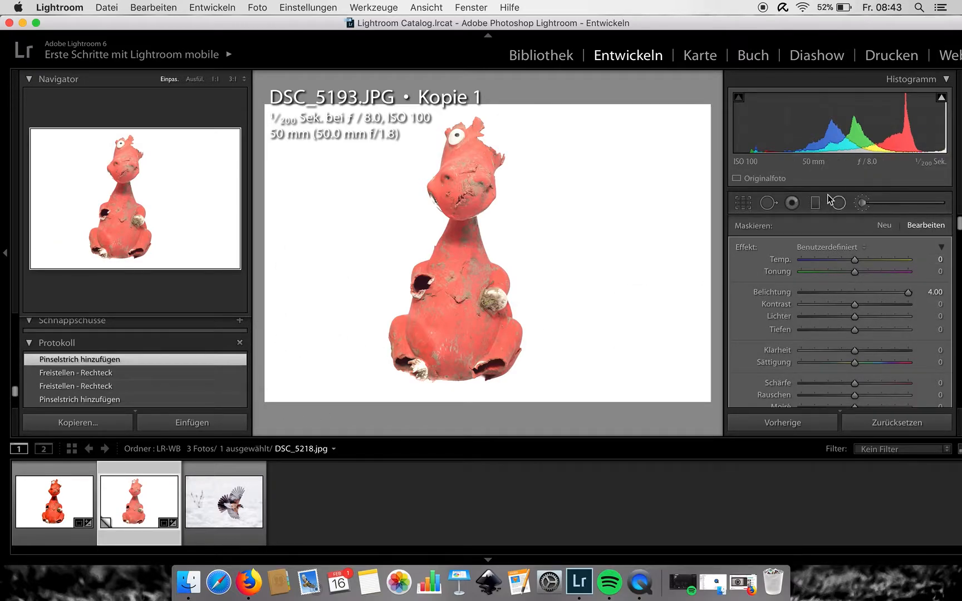
{"action": "left_click", "coordinate": [744, 208]}
{"action": "left_click", "coordinate": [743, 208]}
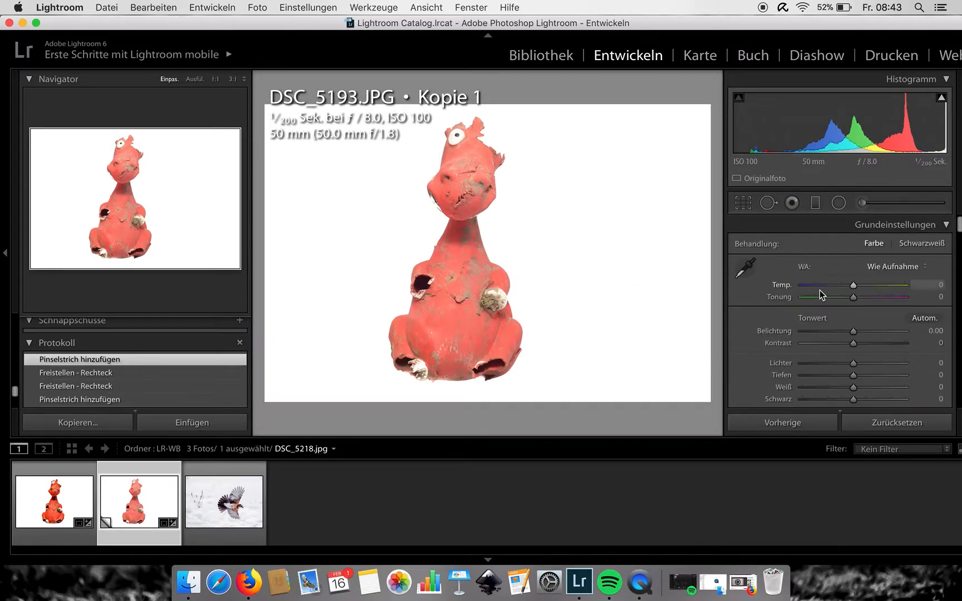
- Set Blacks to -71, Shadows to +84 and Clarity to +100 in the basic settings
{"action": "scroll", "coordinate": [819, 290], "scroll_direction": "down", "scroll_amount": 3}
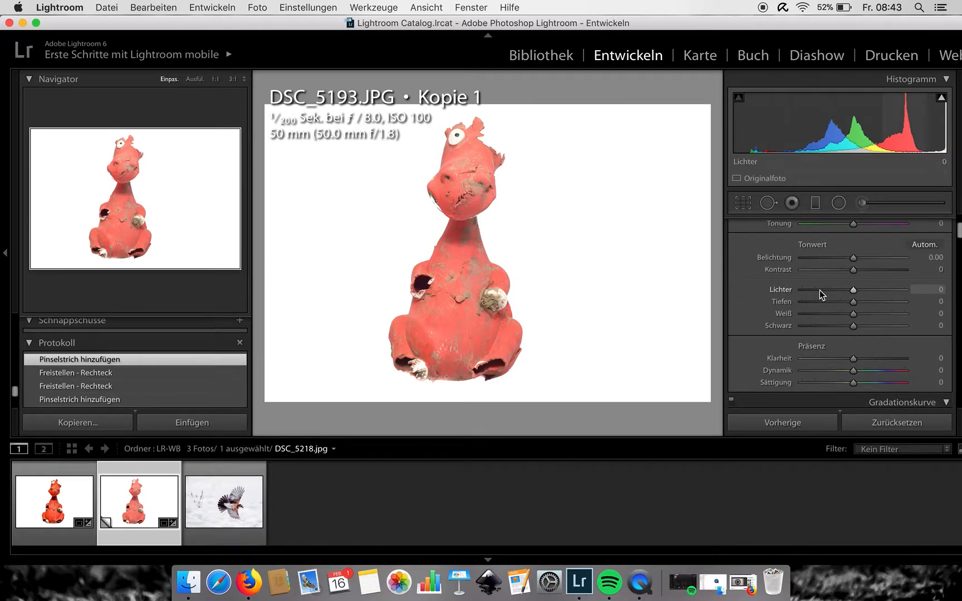
{"action": "left_click_drag", "start_coordinate": [853, 326], "coordinate": [817, 331]}
{"action": "left_click_drag", "start_coordinate": [852, 301], "coordinate": [896, 301]}
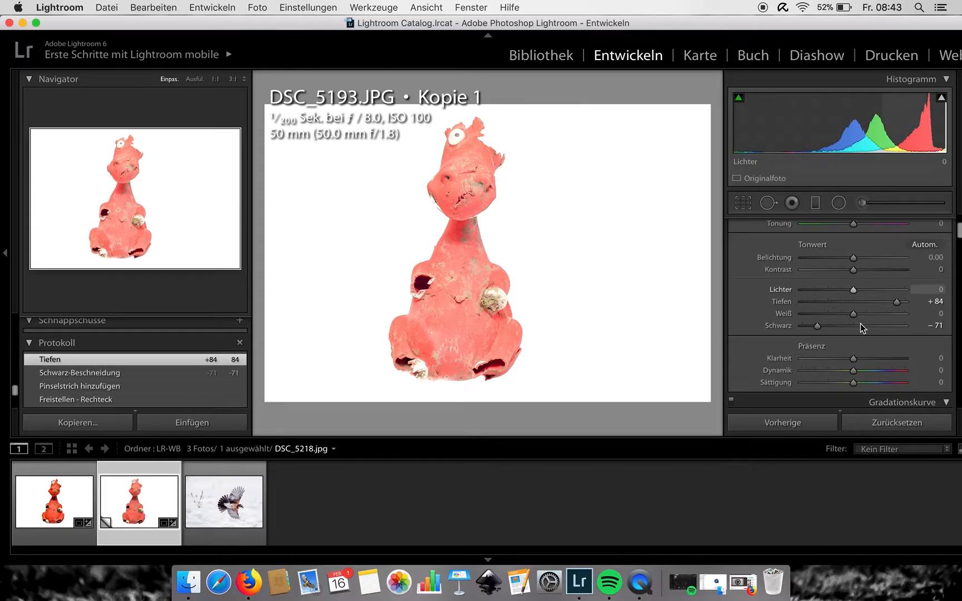
{"action": "left_click_drag", "start_coordinate": [853, 358], "coordinate": [918, 361]}
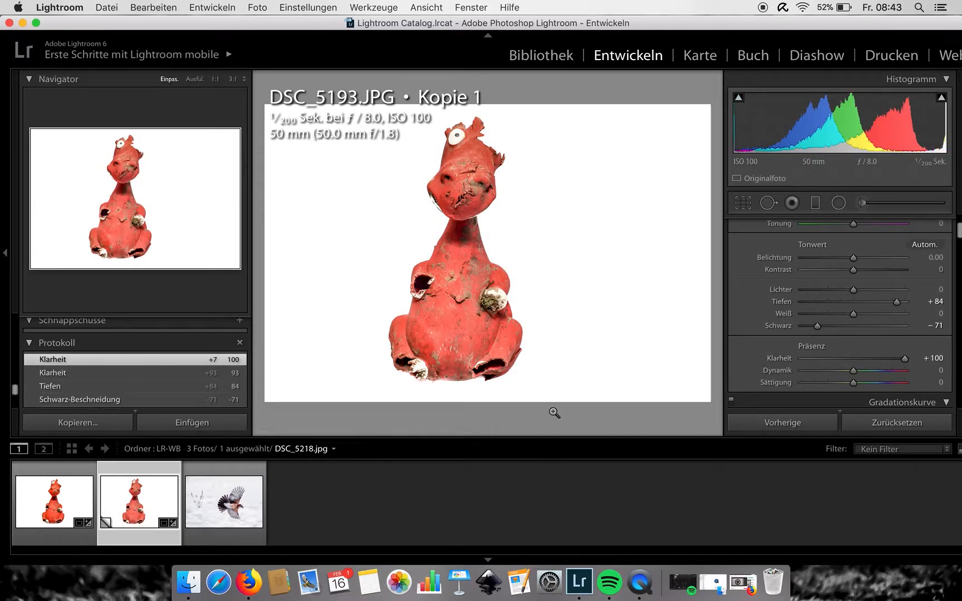
- Open the bird photo DSC_5218.jpg and paint the snow background around the bird with the exposure brush
{"action": "left_click", "coordinate": [231, 501]}
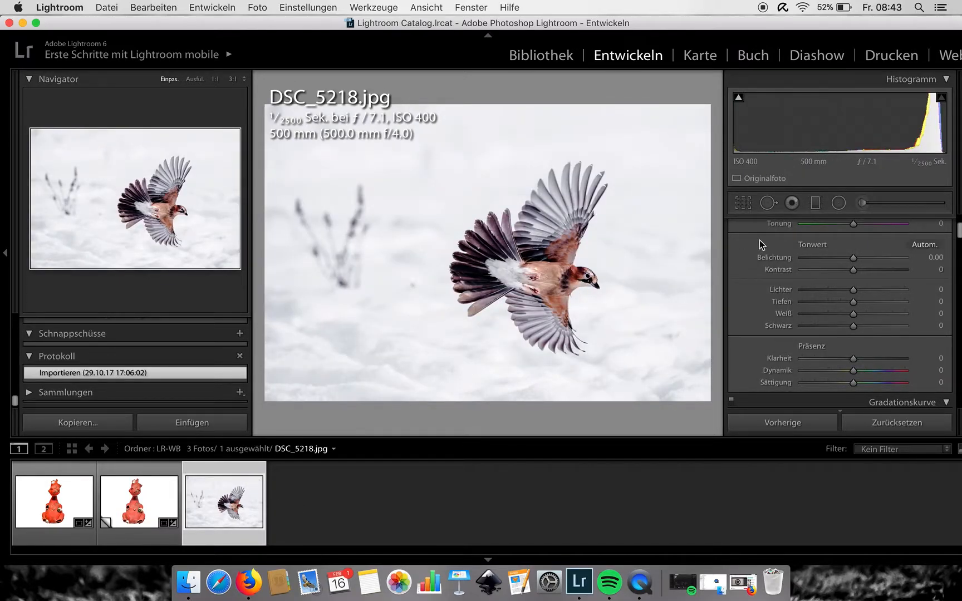
{"action": "left_click", "coordinate": [864, 203]}
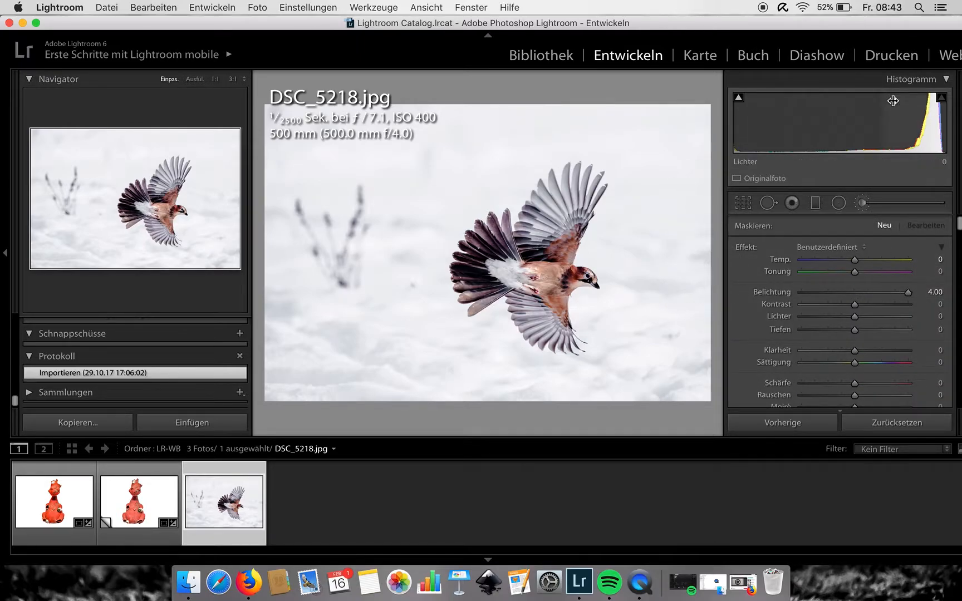
{"action": "mouse_move", "coordinate": [693, 193]}
{"action": "left_mouse_down"}
{"action": "mouse_move", "coordinate": [655, 325]}
{"action": "mouse_move", "coordinate": [652, 379]}
{"action": "mouse_move", "coordinate": [711, 191]}
{"action": "mouse_move", "coordinate": [683, 373]}
{"action": "mouse_move", "coordinate": [652, 386]}
{"action": "mouse_move", "coordinate": [496, 397]}
{"action": "mouse_move", "coordinate": [457, 353]}
{"action": "mouse_move", "coordinate": [471, 348]}
{"action": "mouse_move", "coordinate": [414, 357]}
{"action": "mouse_move", "coordinate": [408, 343]}
{"action": "mouse_move", "coordinate": [410, 211]}
{"action": "mouse_move", "coordinate": [474, 135]}
{"action": "mouse_move", "coordinate": [397, 265]}
{"action": "mouse_move", "coordinate": [417, 217]}
{"action": "mouse_move", "coordinate": [490, 151]}
{"action": "mouse_move", "coordinate": [415, 235]}
{"action": "mouse_move", "coordinate": [467, 182]}
{"action": "mouse_move", "coordinate": [431, 224]}
{"action": "mouse_move", "coordinate": [443, 211]}
{"action": "mouse_move", "coordinate": [424, 254]}
{"action": "mouse_move", "coordinate": [424, 306]}
{"action": "mouse_move", "coordinate": [488, 369]}
{"action": "mouse_move", "coordinate": [522, 386]}
{"action": "mouse_move", "coordinate": [648, 390]}
{"action": "mouse_move", "coordinate": [561, 406]}
{"action": "mouse_move", "coordinate": [486, 347]}
{"action": "left_mouse_up"}
{"action": "scroll", "coordinate": [800, 335], "scroll_direction": "down", "scroll_amount": 6}
{"action": "scroll", "coordinate": [486, 347], "scroll_direction": "down", "scroll_amount": 5}
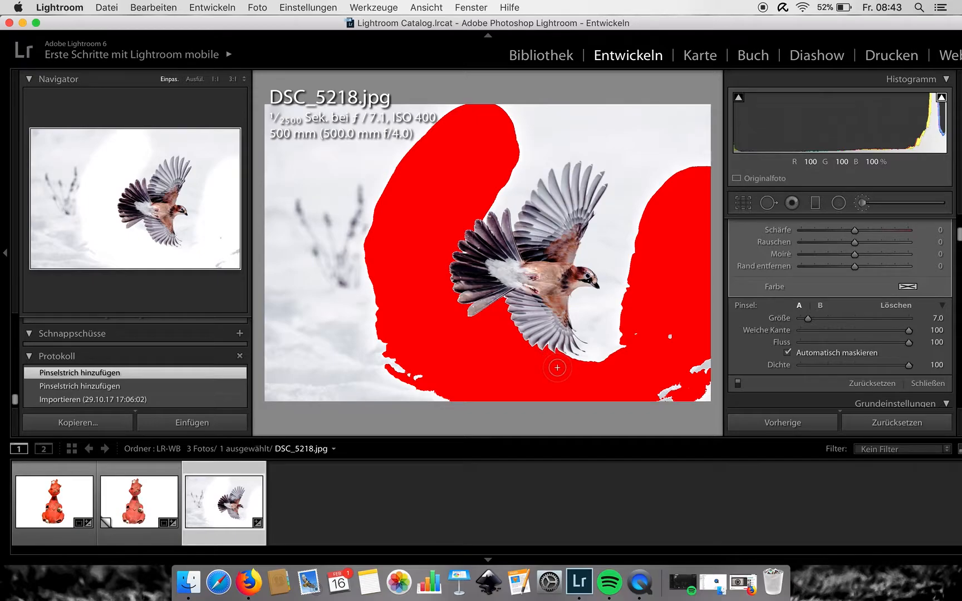
{"action": "mouse_move", "coordinate": [569, 362]}
{"action": "left_mouse_down"}
{"action": "mouse_move", "coordinate": [607, 343]}
{"action": "mouse_move", "coordinate": [562, 362]}
{"action": "mouse_move", "coordinate": [612, 325]}
{"action": "left_mouse_up"}
- Zoom in on the lower wing tips and undo the last brush stroke
{"action": "left_click", "coordinate": [748, 202]}
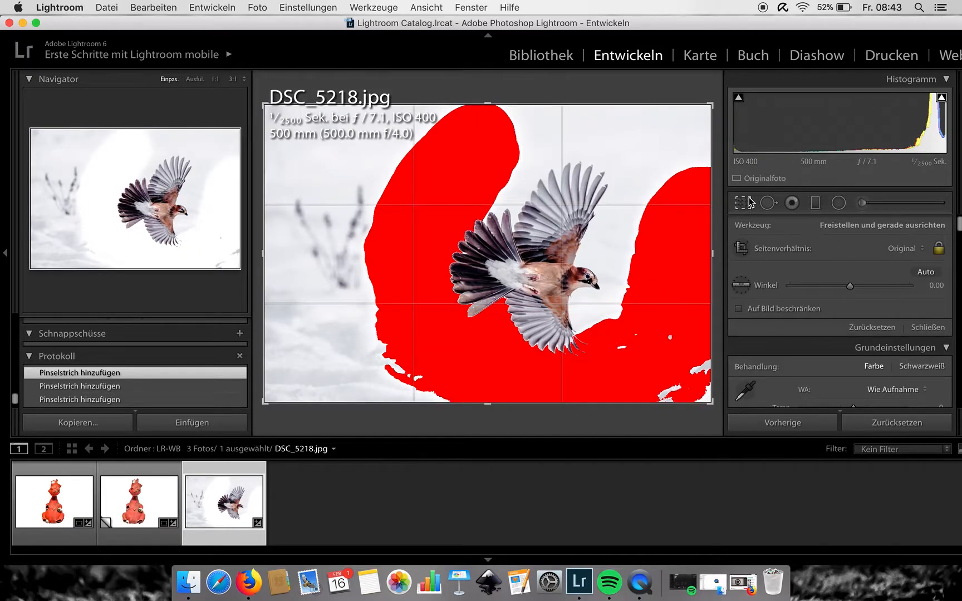
{"action": "left_click", "coordinate": [750, 201]}
{"action": "left_click", "coordinate": [554, 338]}
{"action": "mouse_move", "coordinate": [554, 339]}
{"action": "left_mouse_down"}
{"action": "mouse_move", "coordinate": [588, 312]}
{"action": "mouse_move", "coordinate": [564, 300]}
{"action": "left_mouse_up"}
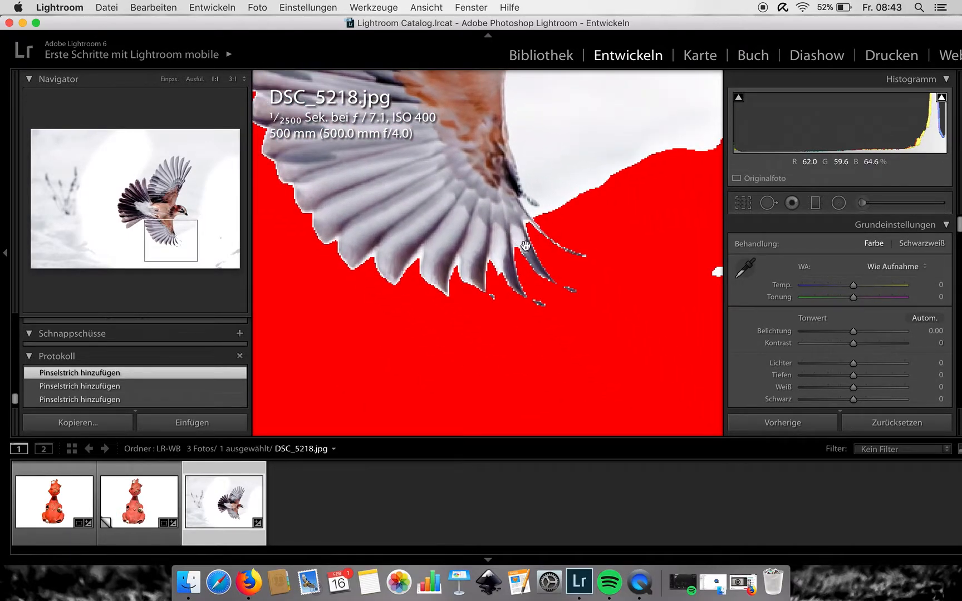
{"action": "key", "text": "super+z"}
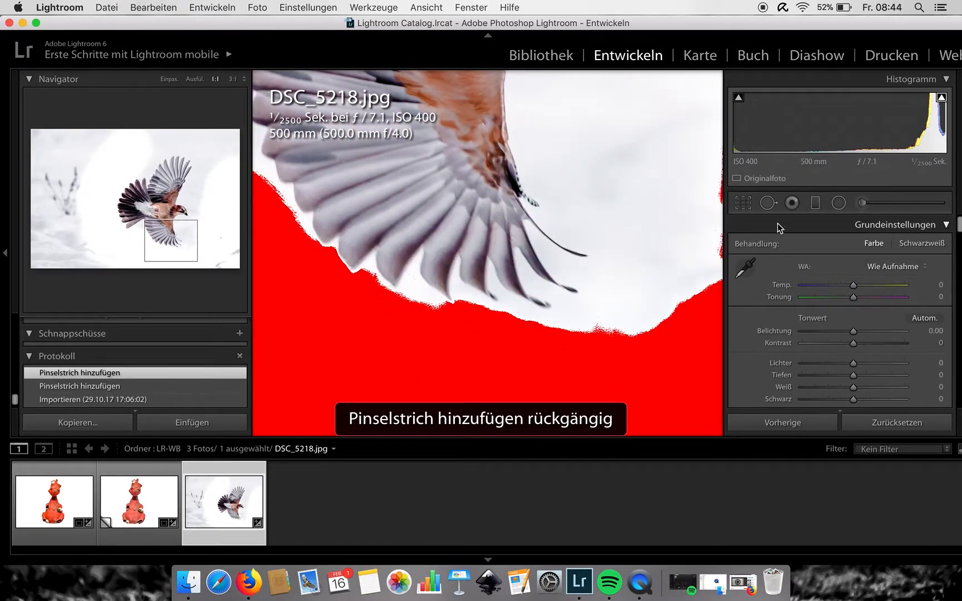
- Zoom to 4:1 and paint the snow between the lower wing's feather tips
{"action": "left_click", "coordinate": [862, 202]}
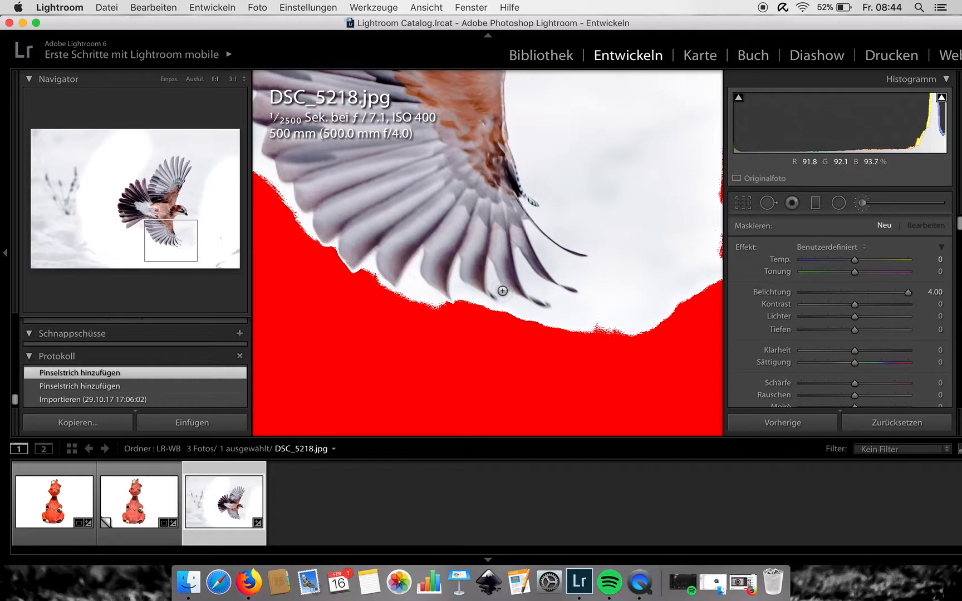
{"action": "left_click", "coordinate": [234, 79]}
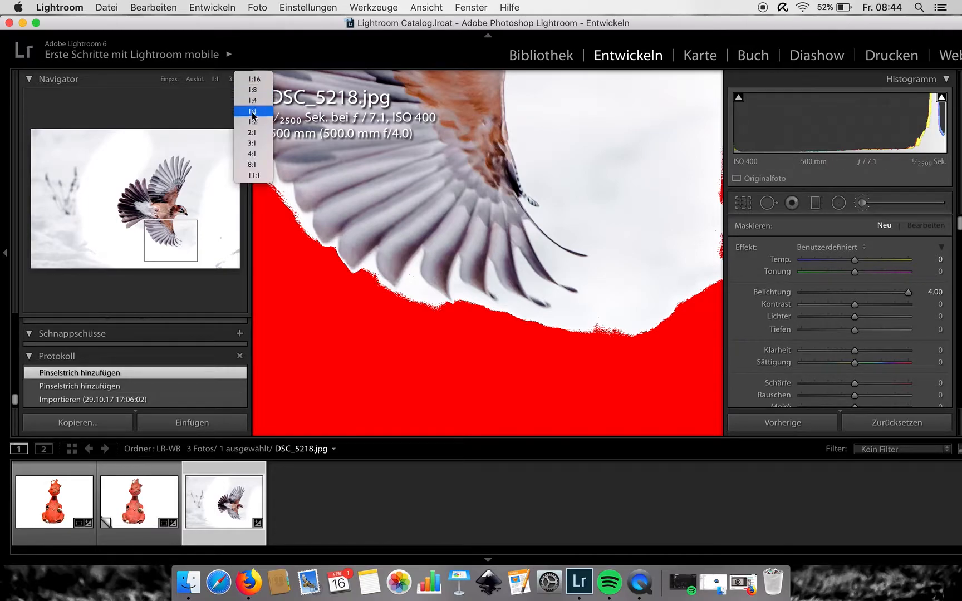
{"action": "left_click", "coordinate": [253, 164]}
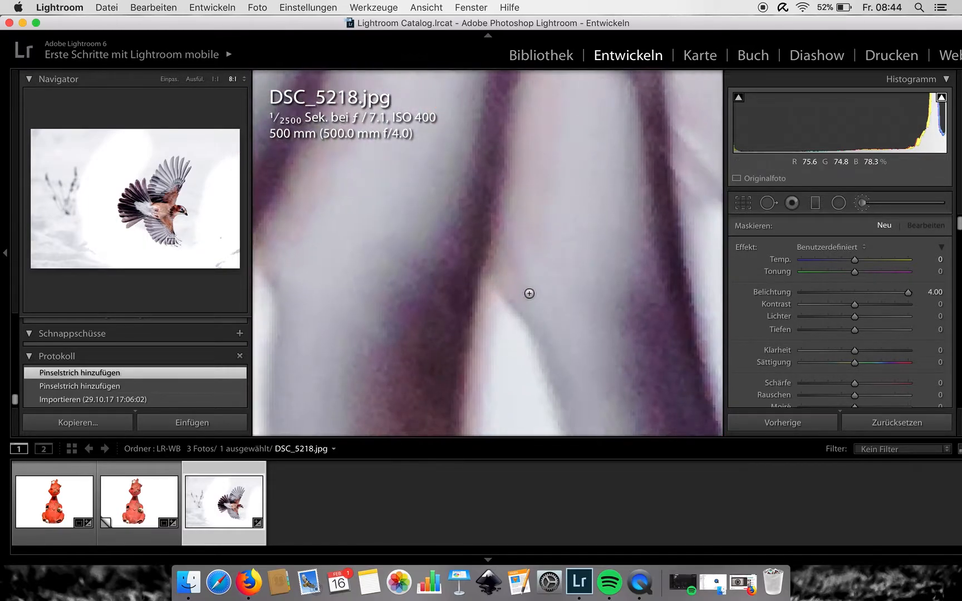
{"action": "left_click", "coordinate": [241, 78]}
{"action": "left_click", "coordinate": [242, 67]}
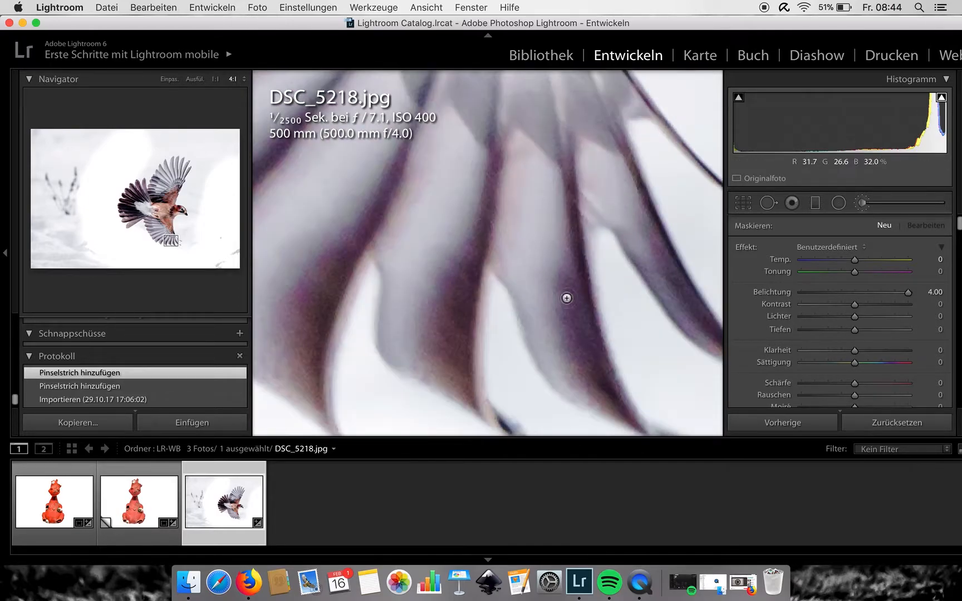
{"action": "mouse_move", "coordinate": [493, 289]}
{"action": "left_mouse_down"}
{"action": "mouse_move", "coordinate": [496, 372]}
{"action": "mouse_move", "coordinate": [516, 400]}
{"action": "mouse_move", "coordinate": [569, 435]}
{"action": "left_mouse_up"}
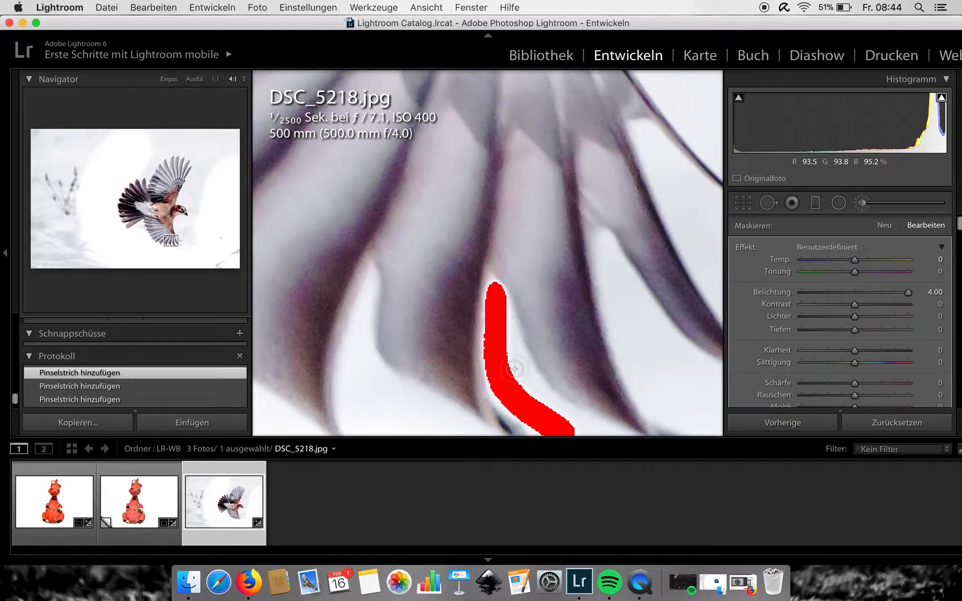
{"action": "mouse_move", "coordinate": [498, 307]}
{"action": "left_mouse_down"}
{"action": "mouse_move", "coordinate": [537, 392]}
{"action": "mouse_move", "coordinate": [574, 418]}
{"action": "left_mouse_up"}
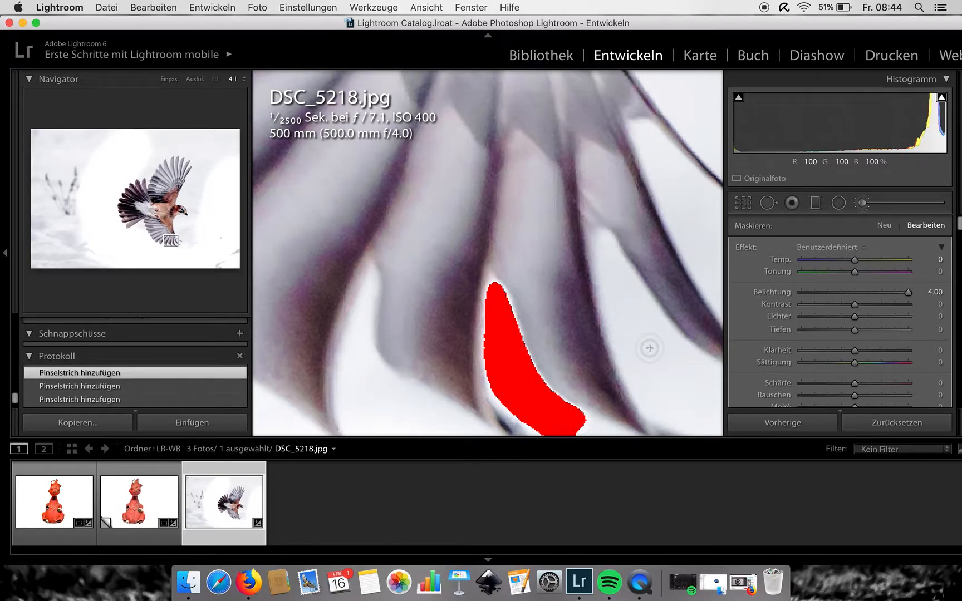
- Lower the exposure of the feather-gap brush stroke to 2.16
{"action": "scroll", "coordinate": [833, 341], "scroll_direction": "down", "scroll_amount": 2}
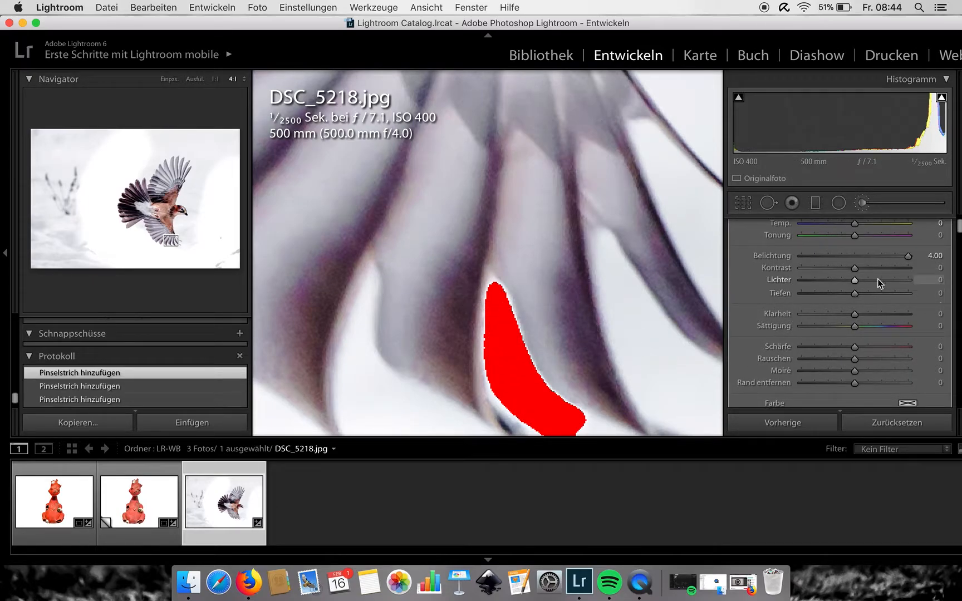
{"action": "left_click_drag", "start_coordinate": [904, 254], "coordinate": [880, 258]}
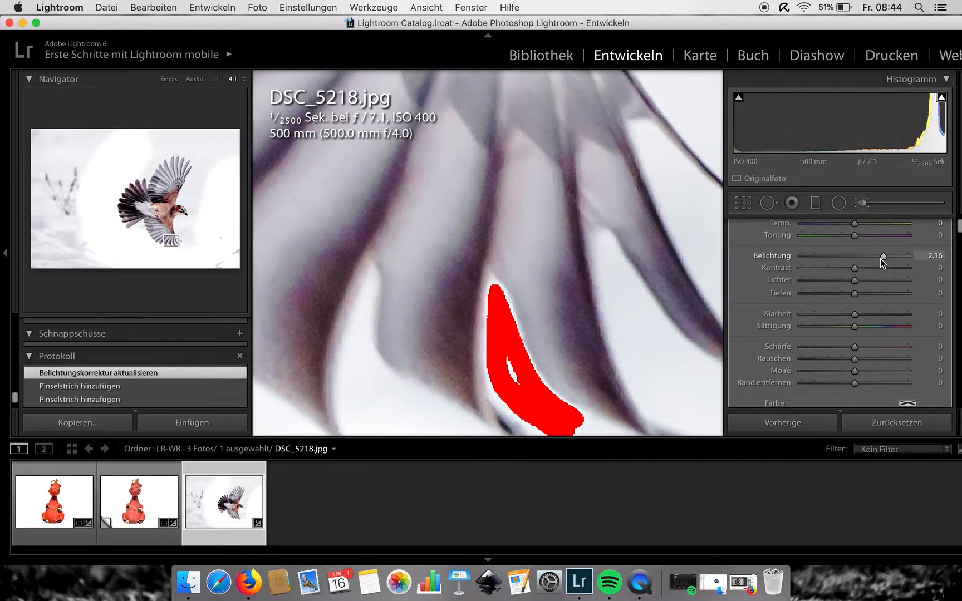
- Start a new brush adjustment and paint along the lower end of the feather gap
{"action": "left_click", "coordinate": [741, 205]}
{"action": "left_click", "coordinate": [862, 204]}
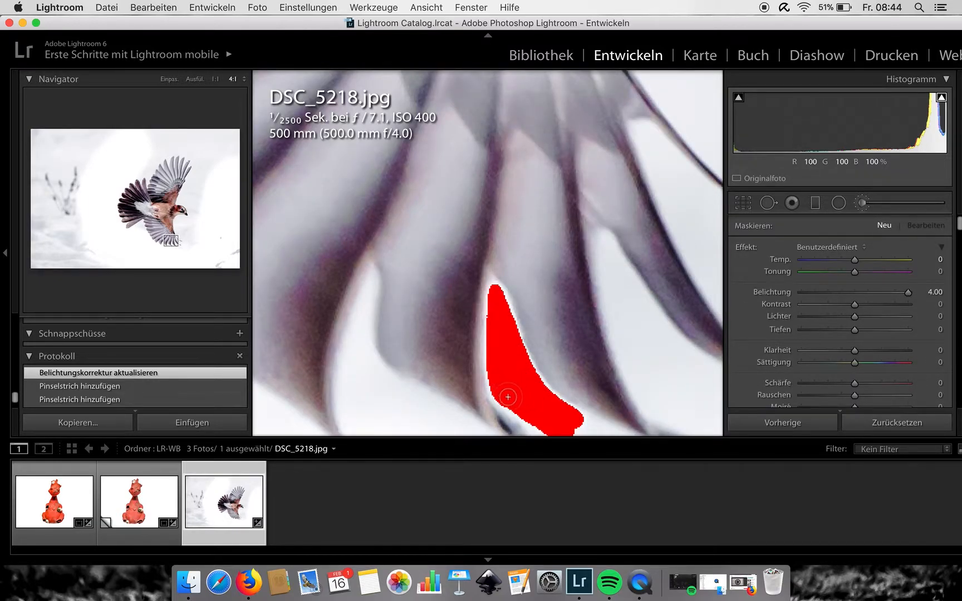
{"action": "left_click_drag", "start_coordinate": [558, 421], "coordinate": [589, 431]}
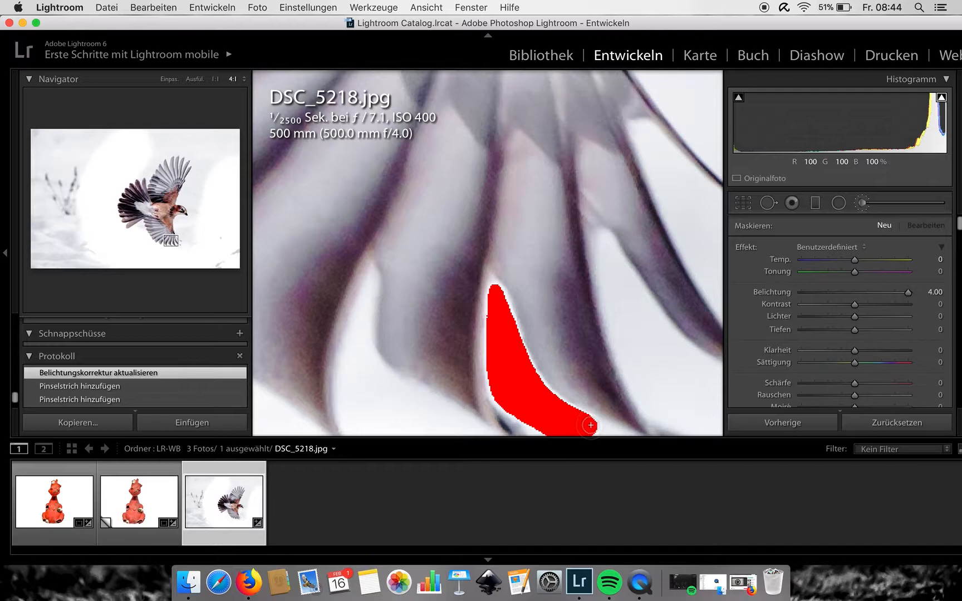
- Move to the neighbouring feather tips and paint the snow between them with the adjustment brush
{"action": "left_click", "coordinate": [748, 204]}
{"action": "left_click", "coordinate": [749, 204]}
{"action": "left_click", "coordinate": [516, 313]}
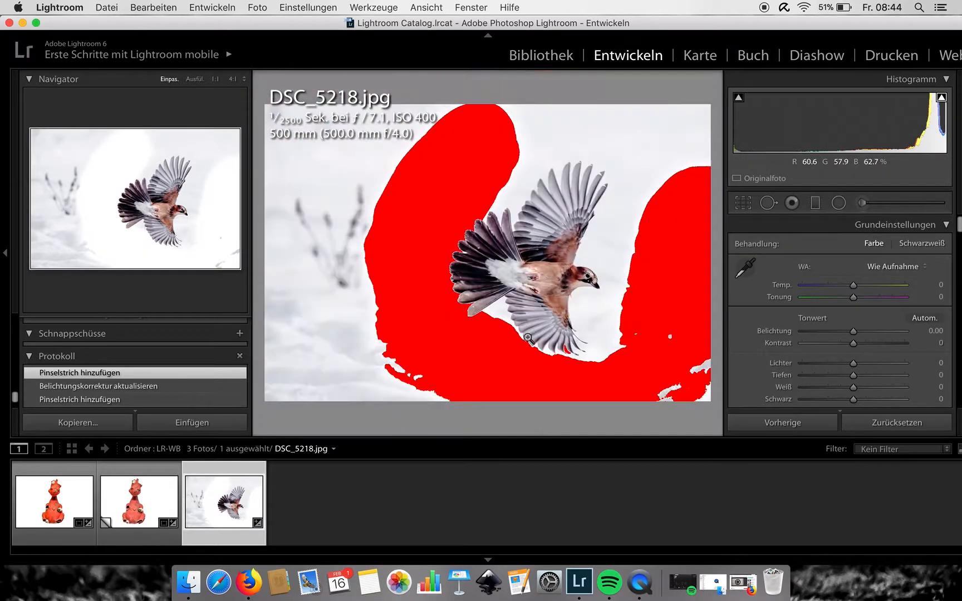
{"action": "left_click", "coordinate": [570, 337]}
{"action": "left_click", "coordinate": [568, 374]}
{"action": "left_click", "coordinate": [565, 341]}
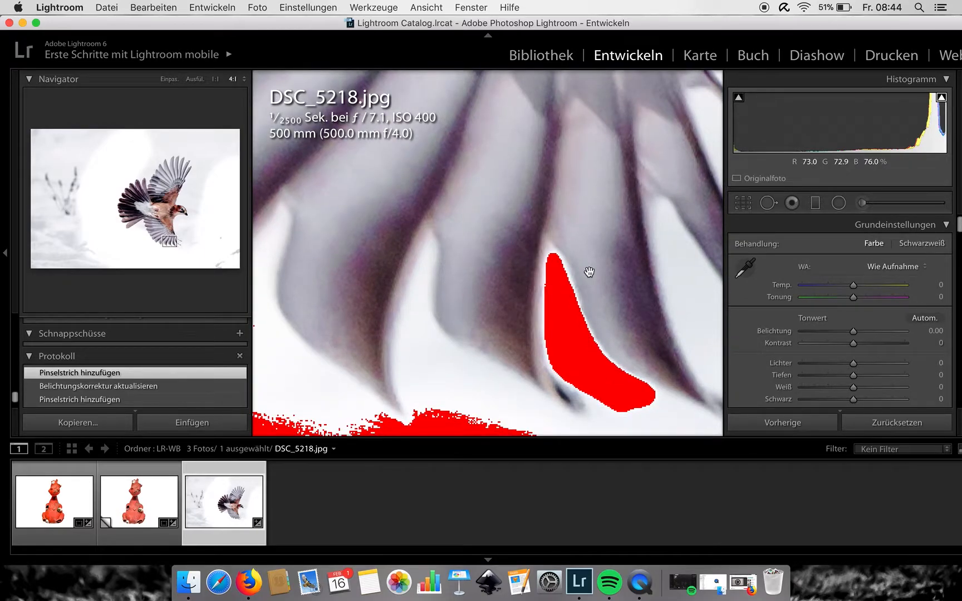
{"action": "left_click", "coordinate": [862, 202]}
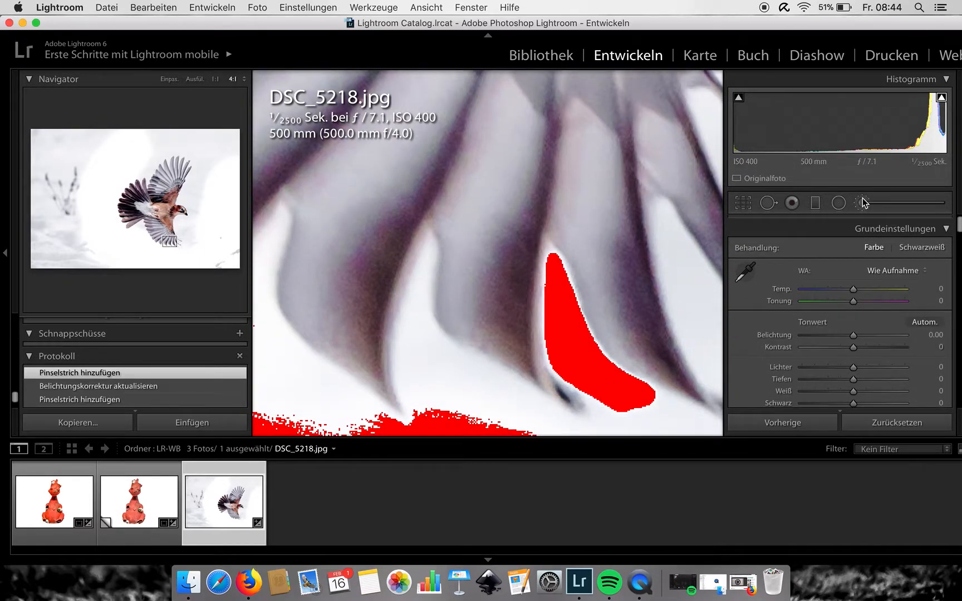
{"action": "mouse_move", "coordinate": [430, 246]}
{"action": "left_mouse_down"}
{"action": "mouse_move", "coordinate": [402, 355]}
{"action": "mouse_move", "coordinate": [420, 433]}
{"action": "mouse_move", "coordinate": [421, 317]}
{"action": "mouse_move", "coordinate": [466, 366]}
{"action": "mouse_move", "coordinate": [572, 423]}
{"action": "mouse_move", "coordinate": [589, 426]}
{"action": "mouse_move", "coordinate": [616, 405]}
{"action": "left_mouse_up"}
{"action": "mouse_move", "coordinate": [439, 376]}
{"action": "left_mouse_down"}
{"action": "mouse_move", "coordinate": [517, 403]}
{"action": "mouse_move", "coordinate": [538, 418]}
{"action": "mouse_move", "coordinate": [536, 432]}
{"action": "mouse_move", "coordinate": [436, 410]}
{"action": "mouse_move", "coordinate": [458, 417]}
{"action": "mouse_move", "coordinate": [457, 397]}
{"action": "left_mouse_up"}
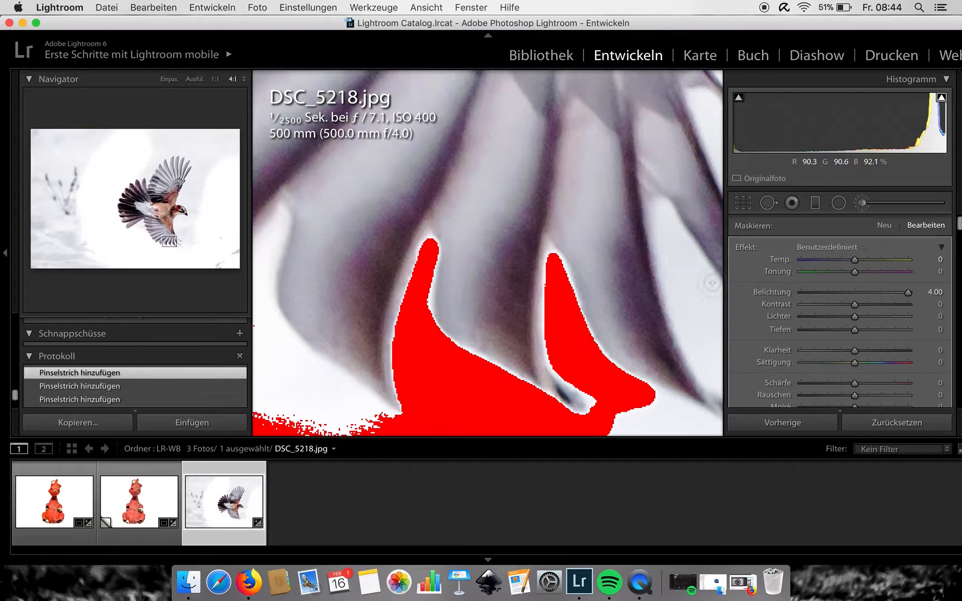
- Close the adjustment brush and zoom out to the whole photo
{"action": "left_click", "coordinate": [741, 197]}
{"action": "left_click", "coordinate": [747, 202]}
{"action": "key", "text": "super+minus"}
{"action": "key", "text": "super+minus"}
{"action": "key", "text": "super+minus"}
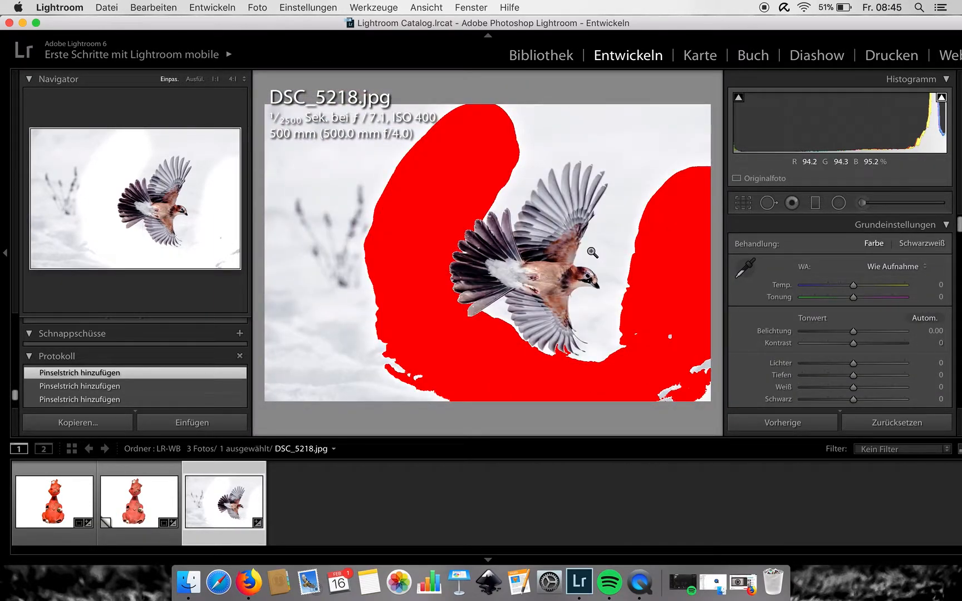
- Paint the remaining snow around the bird's right side and upper wing with a new brush stroke at exposure 4.00, then close the brush
{"action": "left_click", "coordinate": [862, 204]}
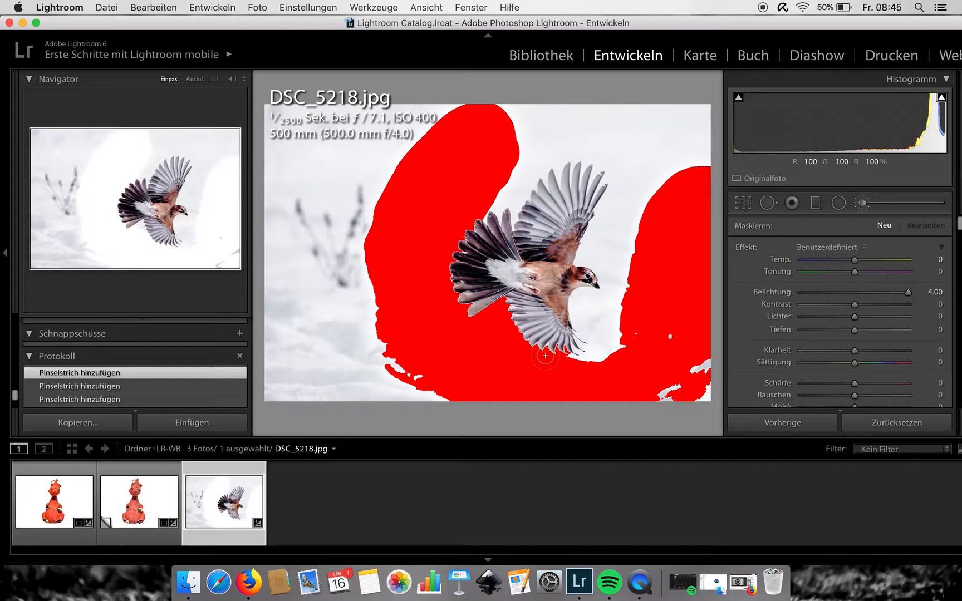
{"action": "mouse_move", "coordinate": [557, 369]}
{"action": "left_mouse_down"}
{"action": "mouse_move", "coordinate": [608, 348]}
{"action": "mouse_move", "coordinate": [586, 330]}
{"action": "mouse_move", "coordinate": [573, 298]}
{"action": "mouse_move", "coordinate": [623, 302]}
{"action": "mouse_move", "coordinate": [631, 271]}
{"action": "mouse_move", "coordinate": [613, 284]}
{"action": "mouse_move", "coordinate": [589, 252]}
{"action": "mouse_move", "coordinate": [595, 233]}
{"action": "mouse_move", "coordinate": [661, 123]}
{"action": "left_mouse_up"}
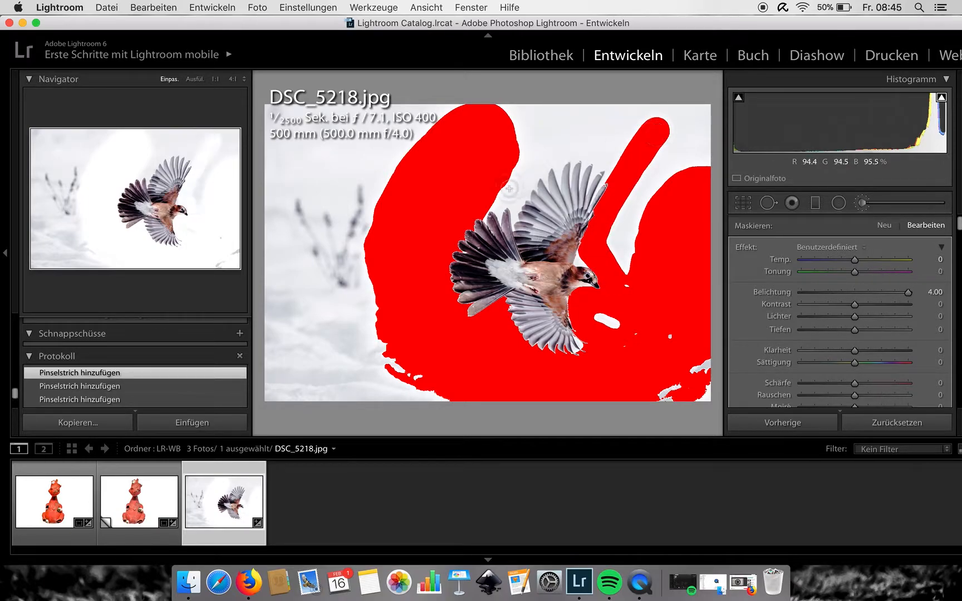
{"action": "mouse_move", "coordinate": [512, 220]}
{"action": "left_mouse_down"}
{"action": "mouse_move", "coordinate": [534, 156]}
{"action": "mouse_move", "coordinate": [579, 114]}
{"action": "mouse_move", "coordinate": [516, 184]}
{"action": "mouse_move", "coordinate": [548, 160]}
{"action": "mouse_move", "coordinate": [556, 171]}
{"action": "mouse_move", "coordinate": [580, 142]}
{"action": "mouse_move", "coordinate": [575, 164]}
{"action": "mouse_move", "coordinate": [589, 149]}
{"action": "mouse_move", "coordinate": [586, 167]}
{"action": "mouse_move", "coordinate": [613, 153]}
{"action": "mouse_move", "coordinate": [597, 181]}
{"action": "mouse_move", "coordinate": [638, 151]}
{"action": "left_mouse_up"}
{"action": "key", "text": "alt"}
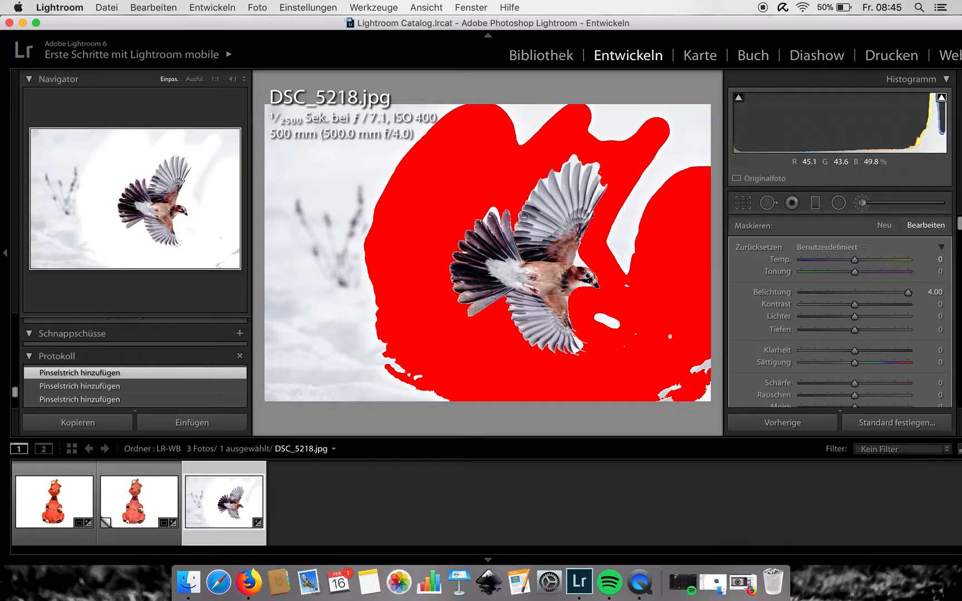
{"action": "mouse_move", "coordinate": [596, 117]}
{"action": "left_mouse_down"}
{"action": "mouse_move", "coordinate": [627, 244]}
{"action": "mouse_move", "coordinate": [617, 254]}
{"action": "mouse_move", "coordinate": [693, 104]}
{"action": "mouse_move", "coordinate": [684, 151]}
{"action": "mouse_move", "coordinate": [593, 128]}
{"action": "mouse_move", "coordinate": [450, 118]}
{"action": "mouse_move", "coordinate": [303, 167]}
{"action": "mouse_move", "coordinate": [311, 312]}
{"action": "mouse_move", "coordinate": [421, 391]}
{"action": "mouse_move", "coordinate": [551, 388]}
{"action": "mouse_move", "coordinate": [692, 370]}
{"action": "mouse_move", "coordinate": [627, 327]}
{"action": "mouse_move", "coordinate": [619, 326]}
{"action": "mouse_move", "coordinate": [691, 365]}
{"action": "mouse_move", "coordinate": [702, 412]}
{"action": "mouse_move", "coordinate": [451, 446]}
{"action": "mouse_move", "coordinate": [332, 315]}
{"action": "mouse_move", "coordinate": [313, 189]}
{"action": "mouse_move", "coordinate": [295, 150]}
{"action": "left_mouse_up"}
{"action": "left_click", "coordinate": [743, 202]}
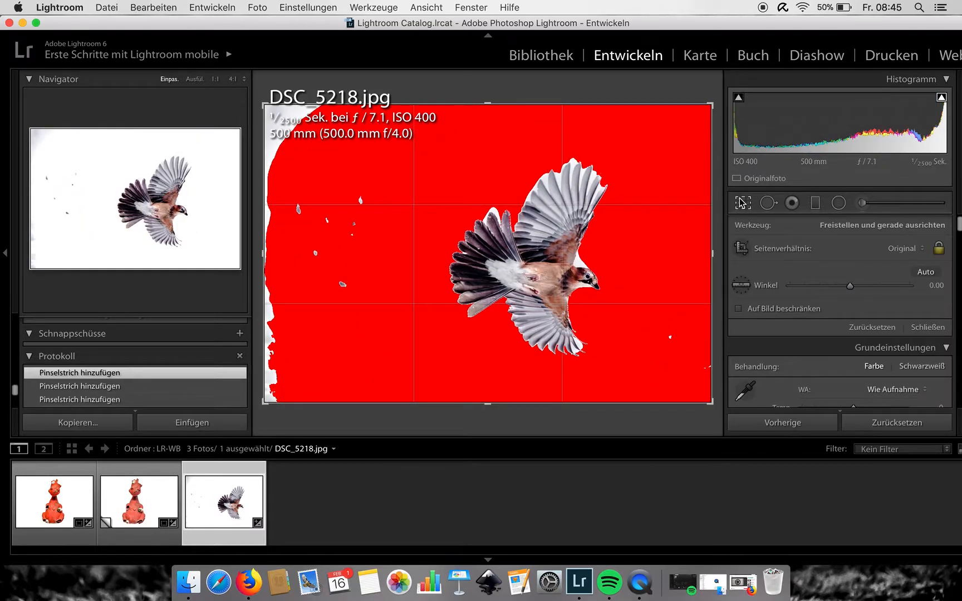
{"action": "left_click", "coordinate": [743, 201]}
{"action": "left_click", "coordinate": [941, 97]}
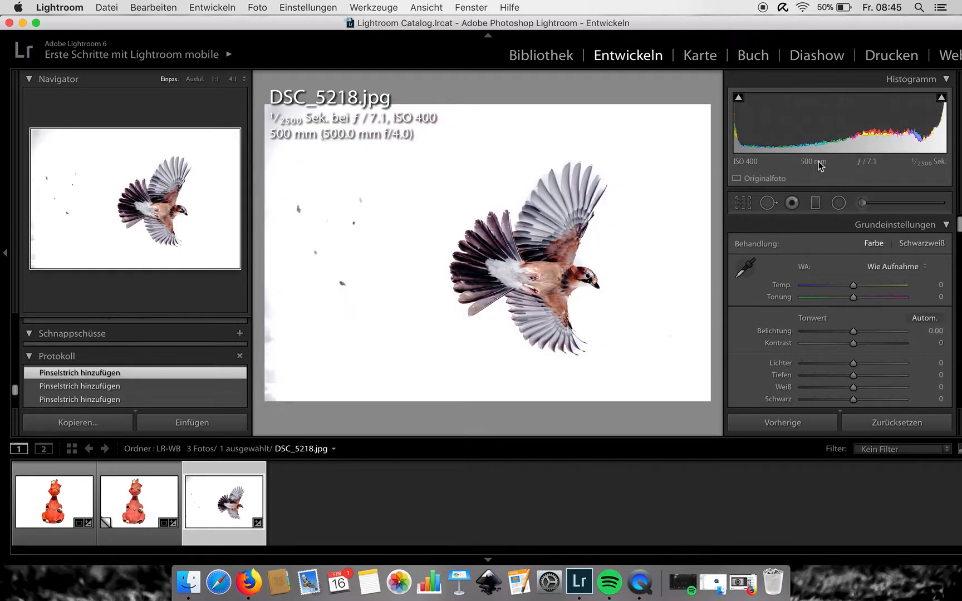
- Zoom in to 2:1 and examine the edges of the upper feather tips
{"action": "left_click", "coordinate": [551, 185]}
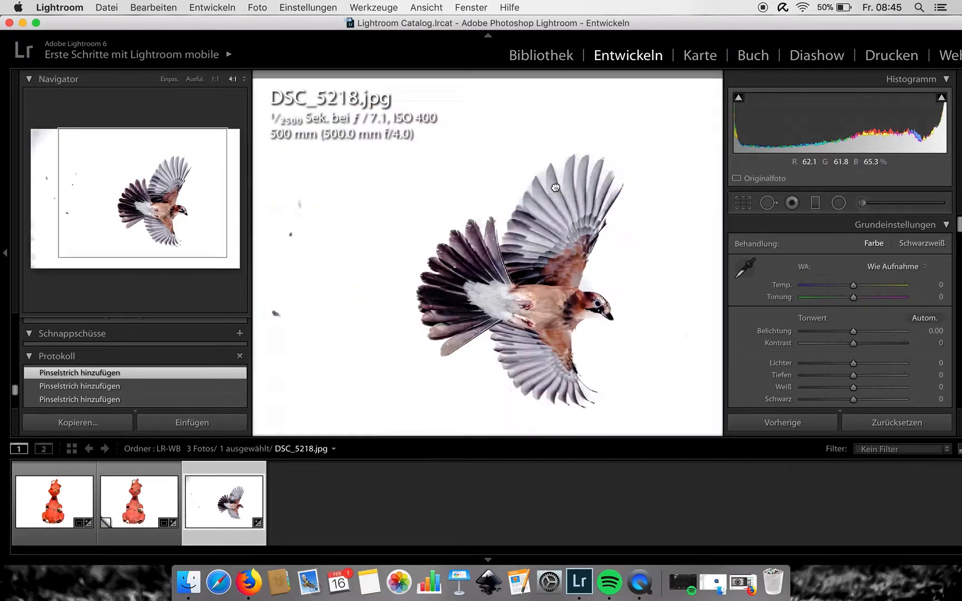
{"action": "left_click", "coordinate": [601, 285]}
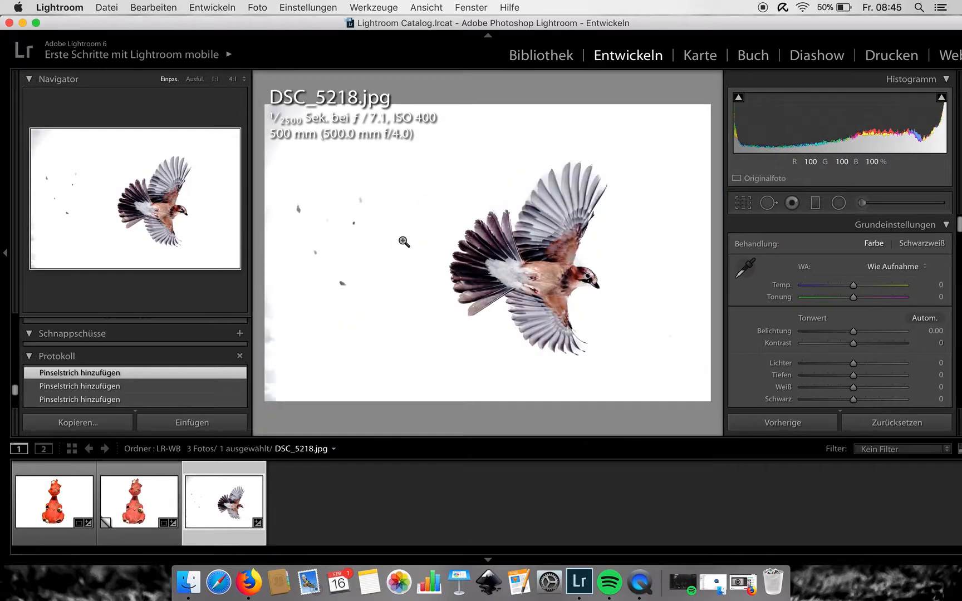
{"action": "left_click", "coordinate": [538, 184]}
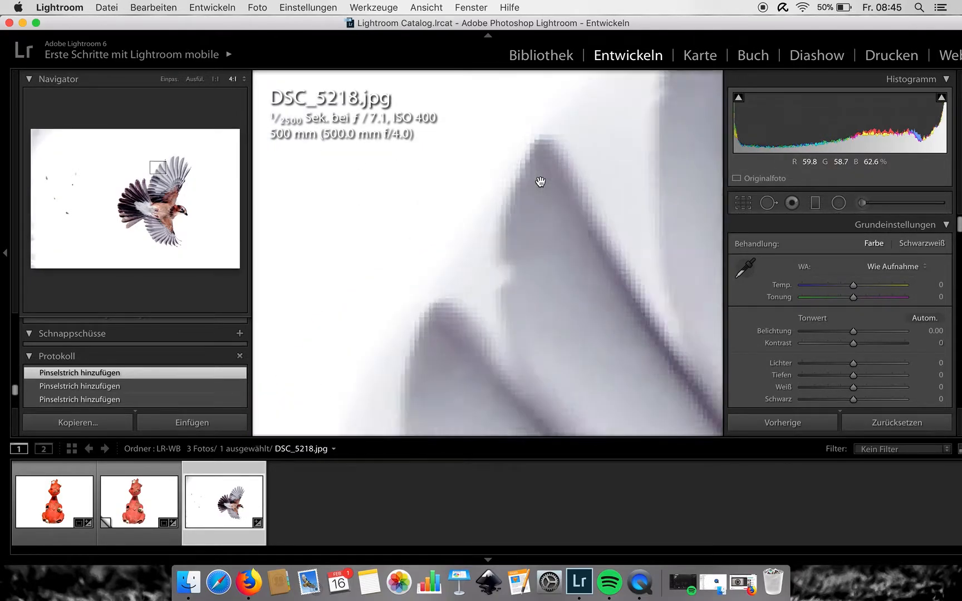
{"action": "left_click", "coordinate": [245, 80]}
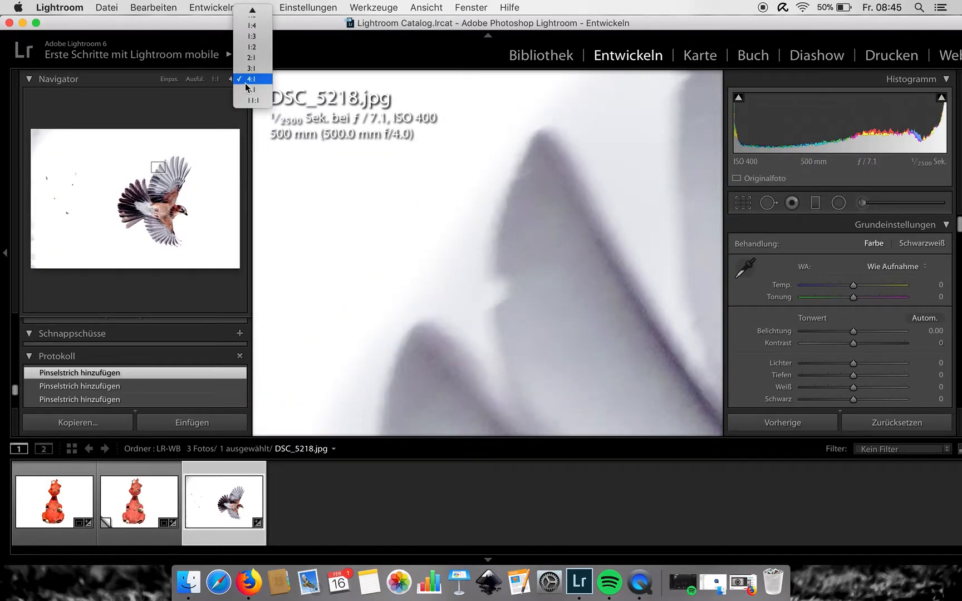
{"action": "left_click", "coordinate": [250, 69]}
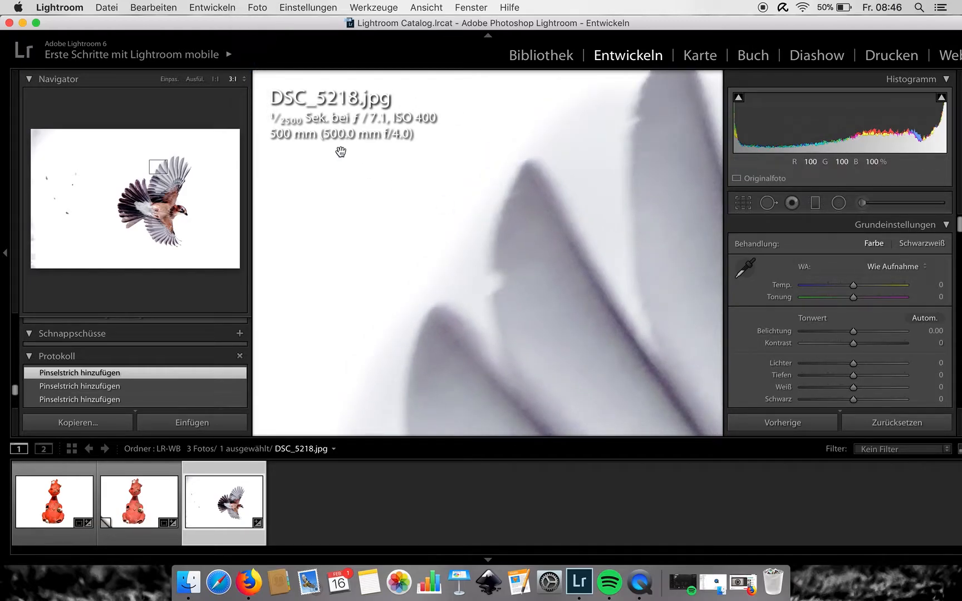
{"action": "left_click", "coordinate": [244, 80]}
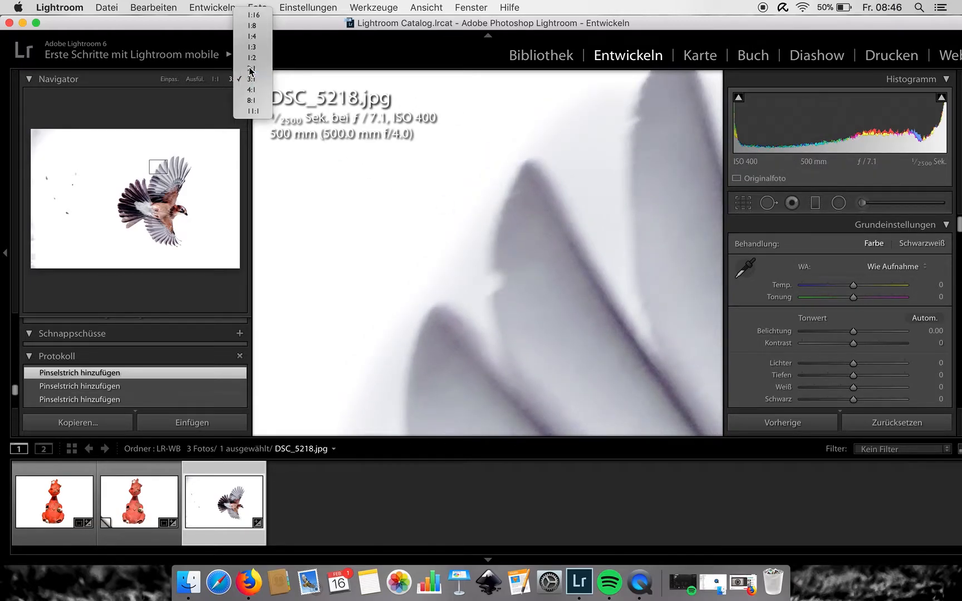
{"action": "left_click", "coordinate": [249, 60]}
- Try brushing along the upper feather tips with the 4.00-exposure adjustment brush, then undo those strokes
{"action": "left_click", "coordinate": [862, 203]}
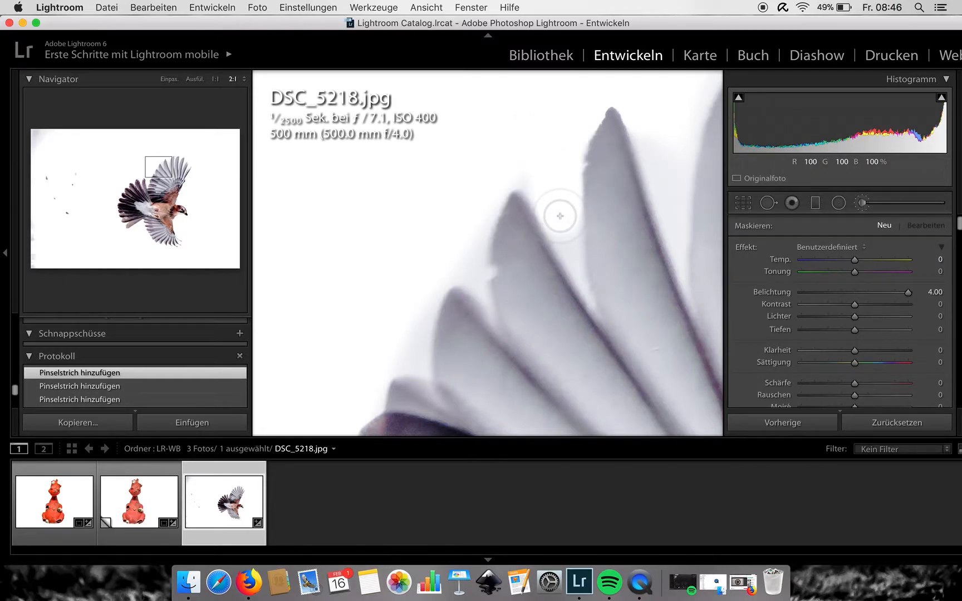
{"action": "left_click", "coordinate": [508, 140]}
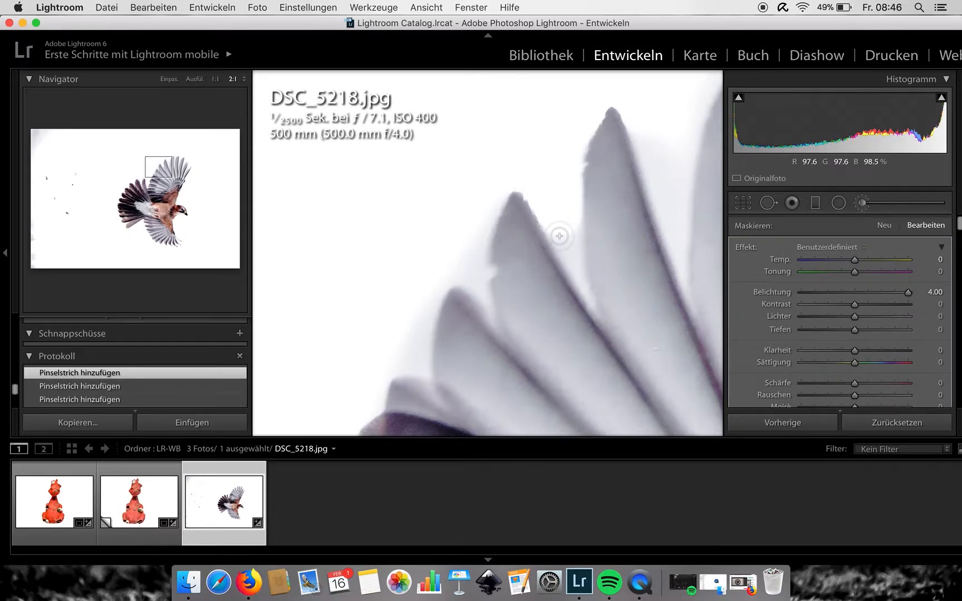
{"action": "mouse_move", "coordinate": [568, 262]}
{"action": "left_mouse_down"}
{"action": "mouse_move", "coordinate": [590, 300]}
{"action": "mouse_move", "coordinate": [567, 190]}
{"action": "mouse_move", "coordinate": [568, 208]}
{"action": "left_mouse_up"}
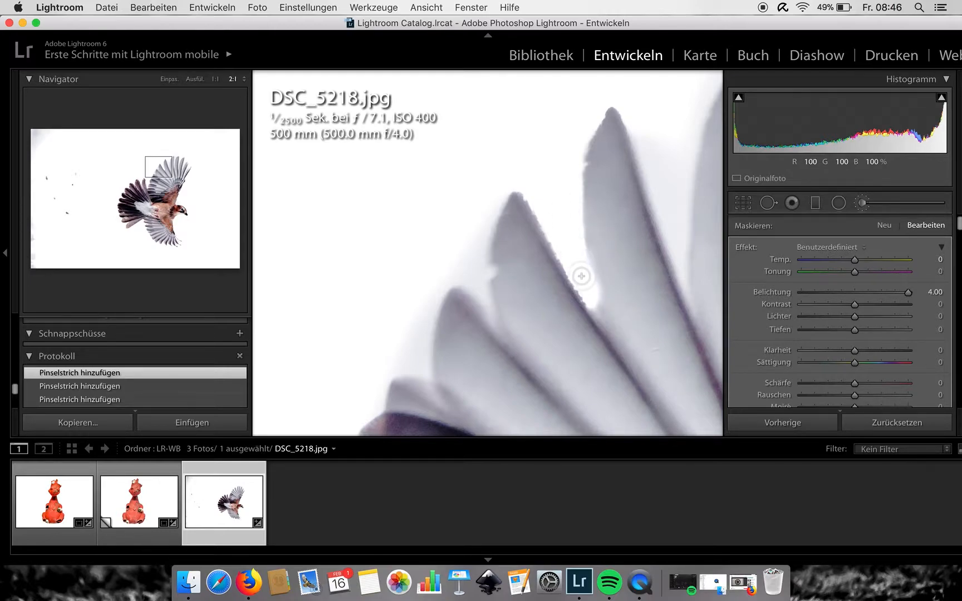
{"action": "key", "text": "super+z"}
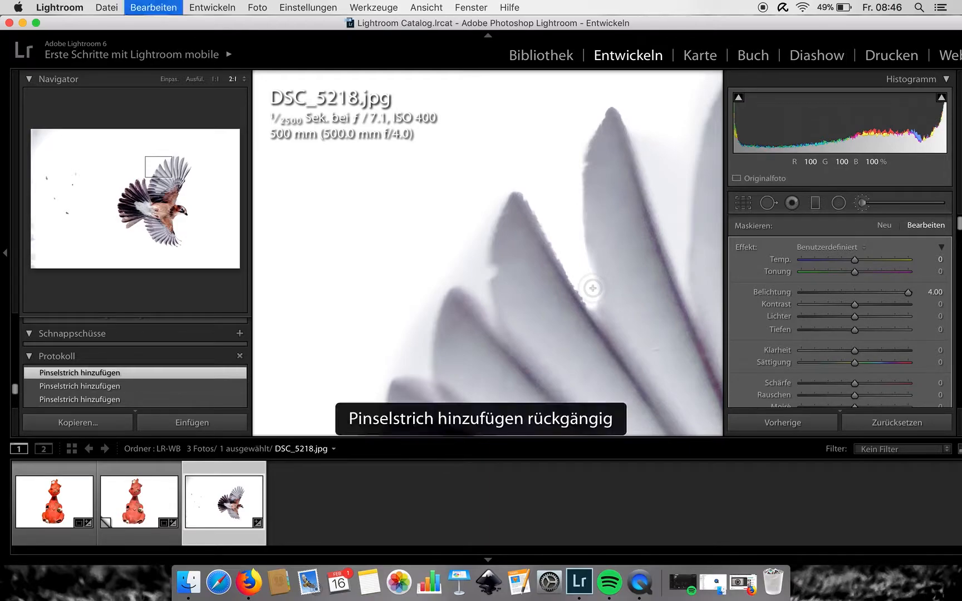
{"action": "mouse_move", "coordinate": [563, 244]}
{"action": "left_mouse_down"}
{"action": "mouse_move", "coordinate": [555, 229]}
{"action": "mouse_move", "coordinate": [576, 276]}
{"action": "mouse_move", "coordinate": [571, 203]}
{"action": "left_mouse_up"}
{"action": "scroll", "coordinate": [569, 243], "scroll_direction": "down", "scroll_amount": 2}
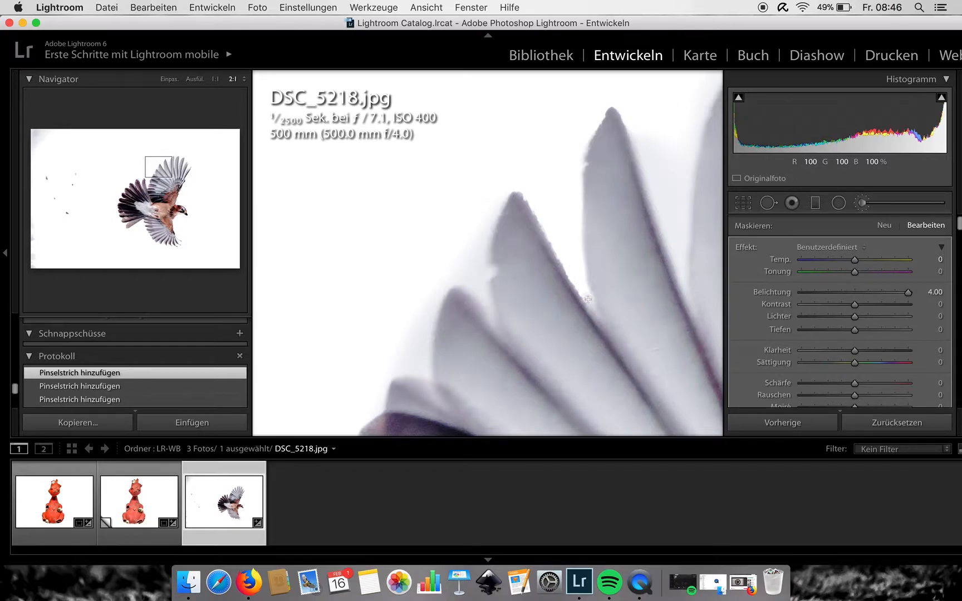
{"action": "left_click_drag", "start_coordinate": [588, 301], "coordinate": [574, 192]}
{"action": "key", "text": "super+z"}
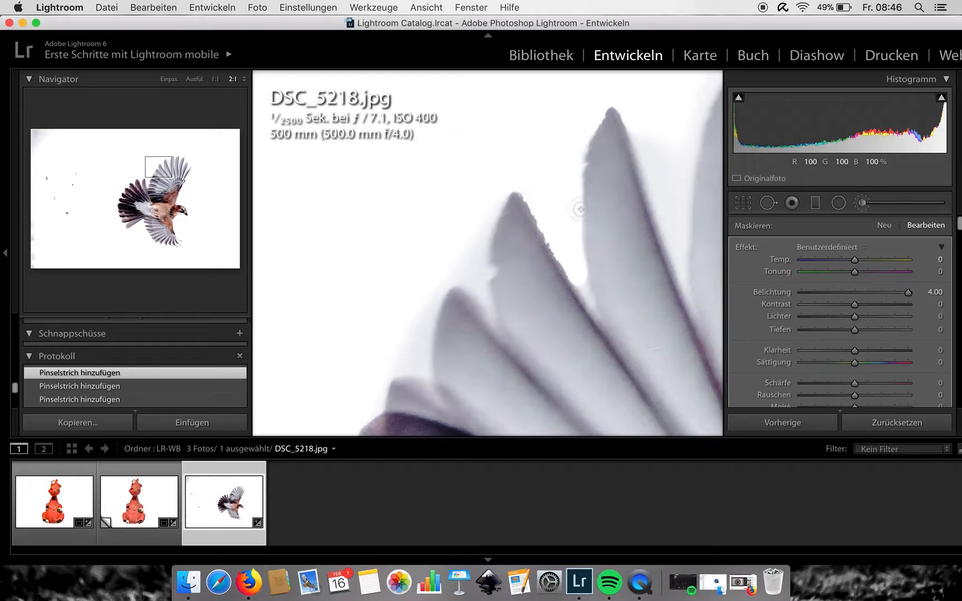
{"action": "key", "text": "super+z"}
{"action": "key", "text": "super+z"}
{"action": "key", "text": "super+z"}
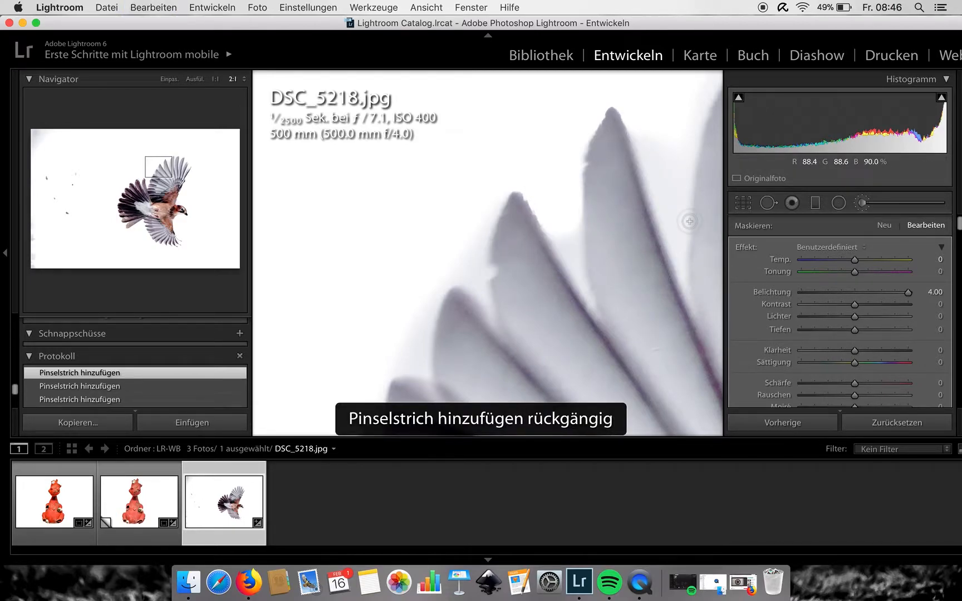
{"action": "key", "text": "super+z"}
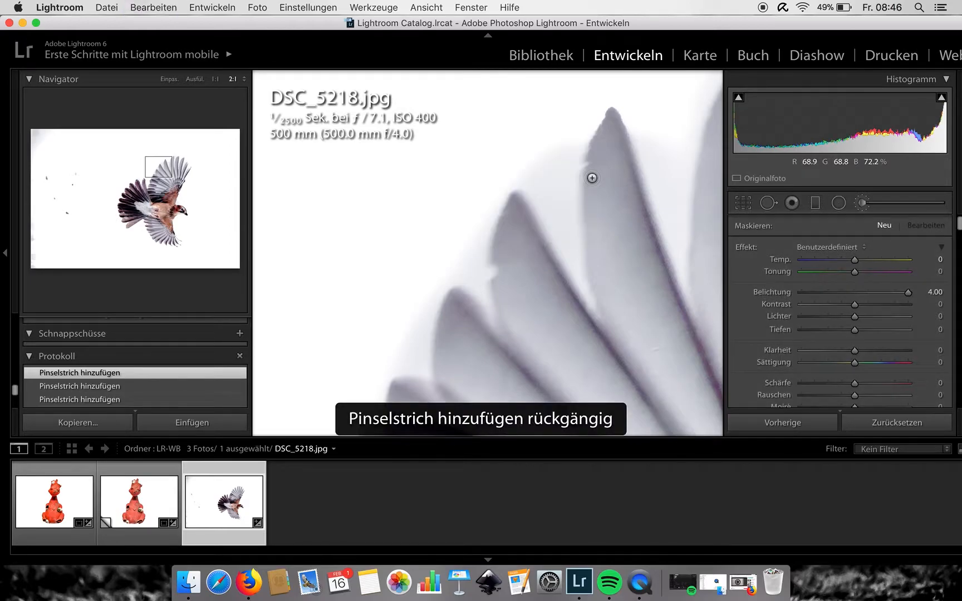
- Set the brush exposure to 1.20 and paint a stroke between the upper feather tips at 3:1 zoom
{"action": "left_click_drag", "start_coordinate": [906, 290], "coordinate": [866, 293]}
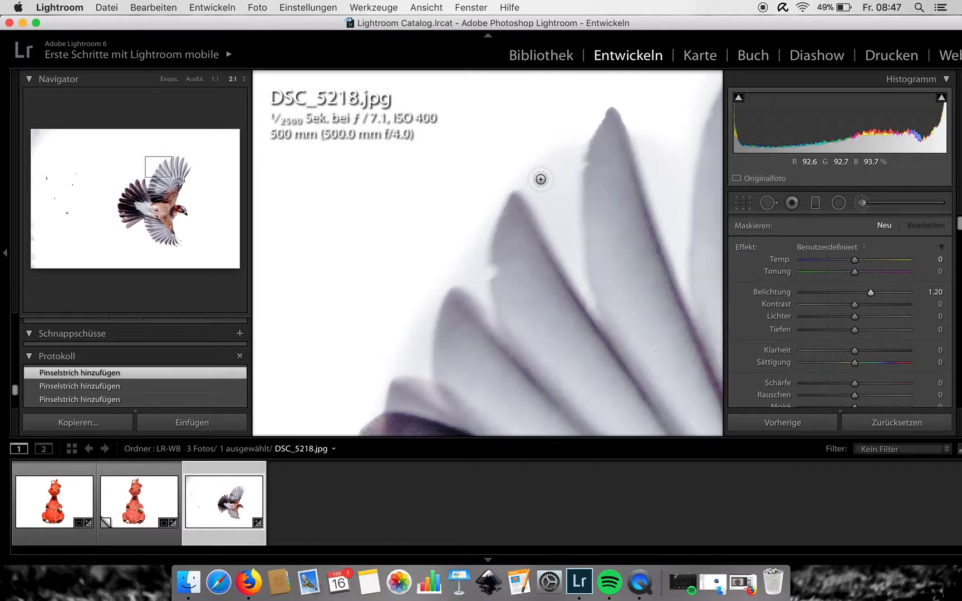
{"action": "left_click", "coordinate": [238, 79]}
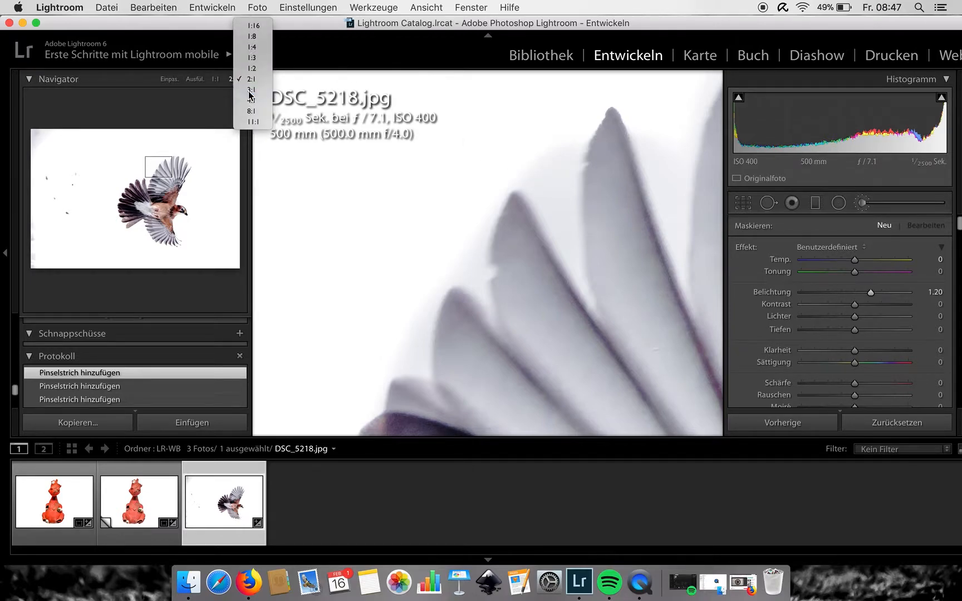
{"action": "left_click", "coordinate": [251, 89]}
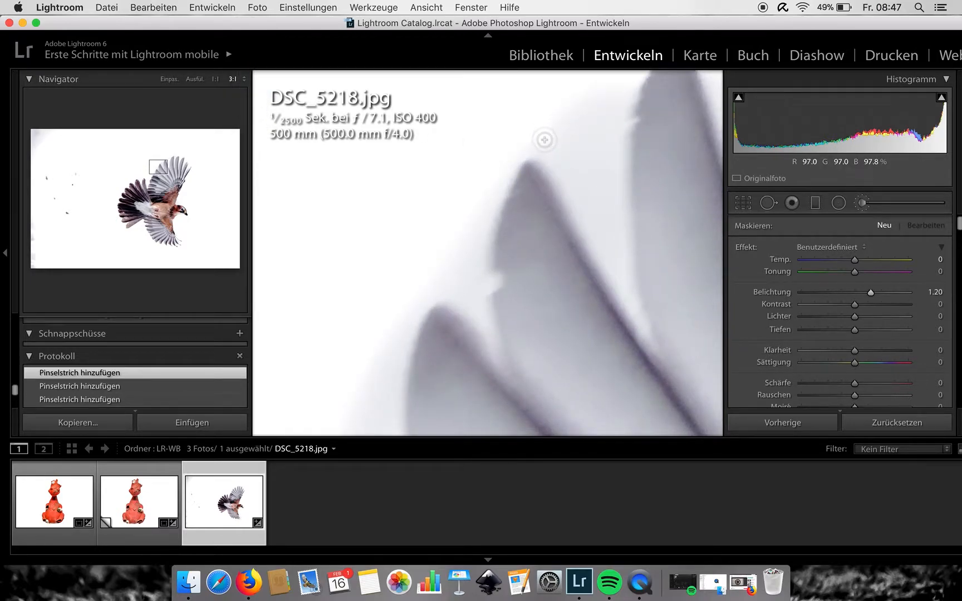
{"action": "mouse_move", "coordinate": [544, 139]}
{"action": "left_mouse_down"}
{"action": "mouse_move", "coordinate": [616, 283]}
{"action": "mouse_move", "coordinate": [572, 114]}
{"action": "mouse_move", "coordinate": [582, 211]}
{"action": "mouse_move", "coordinate": [557, 108]}
{"action": "mouse_move", "coordinate": [594, 213]}
{"action": "mouse_move", "coordinate": [591, 106]}
{"action": "mouse_move", "coordinate": [607, 221]}
{"action": "mouse_move", "coordinate": [606, 123]}
{"action": "mouse_move", "coordinate": [616, 87]}
{"action": "mouse_move", "coordinate": [614, 121]}
{"action": "mouse_move", "coordinate": [621, 93]}
{"action": "mouse_move", "coordinate": [622, 268]}
{"action": "mouse_move", "coordinate": [604, 175]}
{"action": "mouse_move", "coordinate": [607, 247]}
{"action": "left_mouse_up"}
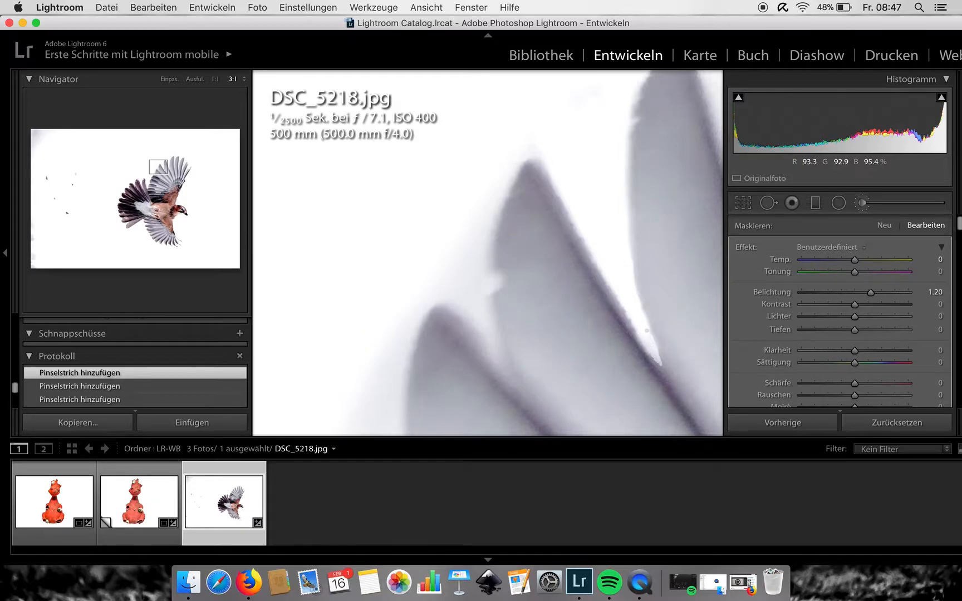
- Exit the adjustment brush and return to the fitted full-photo view
{"action": "left_click", "coordinate": [742, 203]}
{"action": "left_click", "coordinate": [742, 203]}
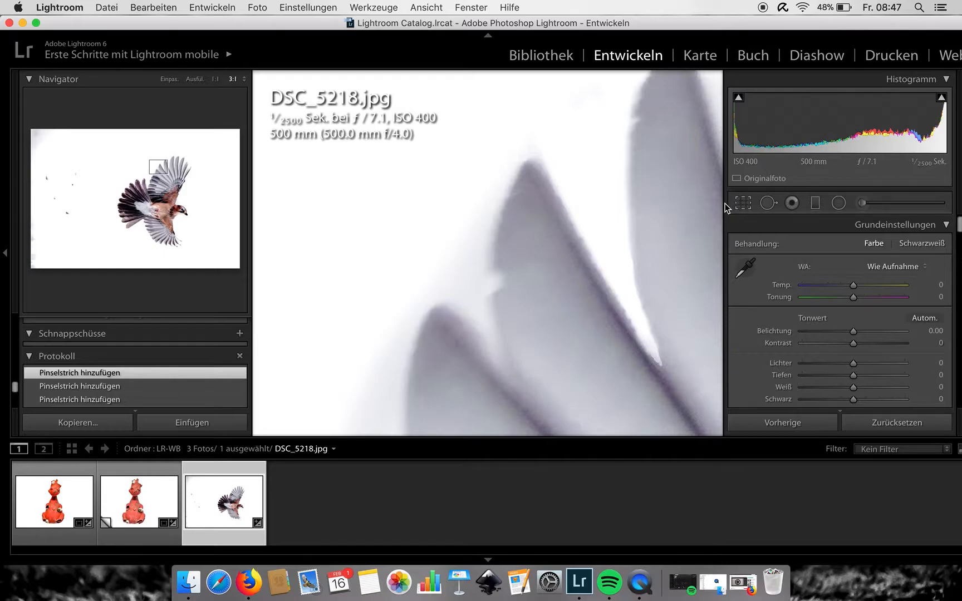
{"action": "left_click", "coordinate": [642, 224]}
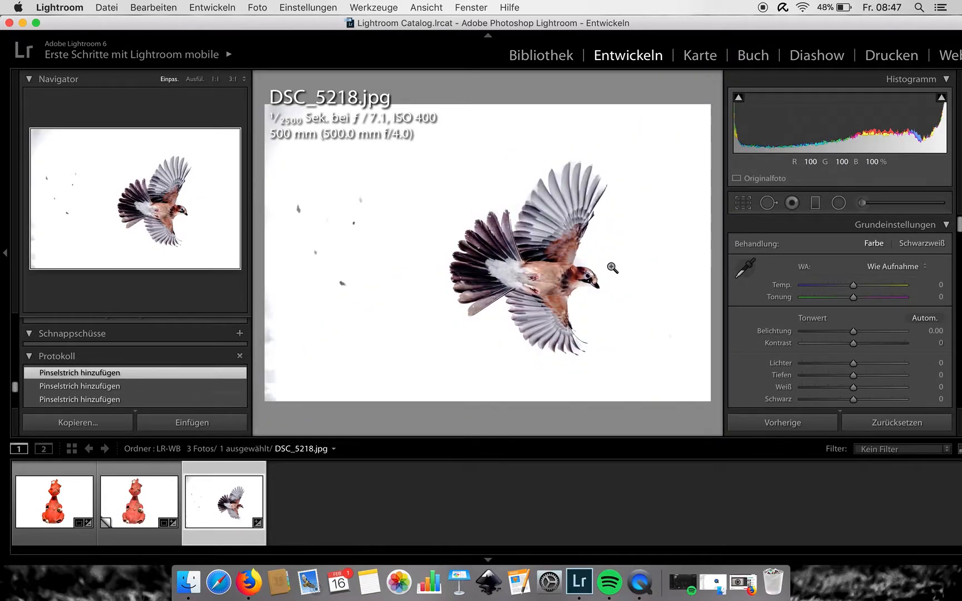